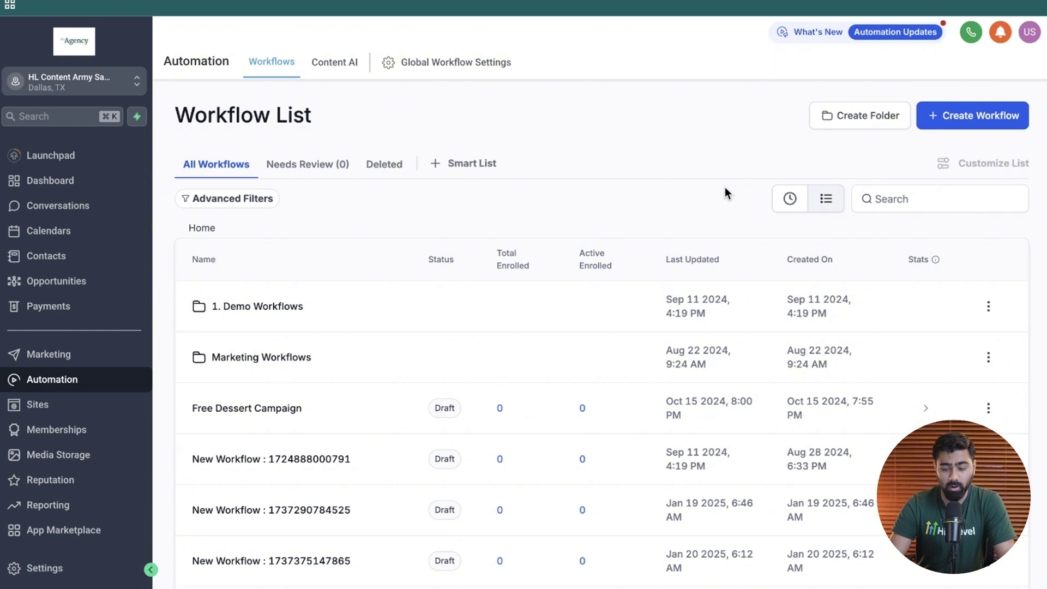
# - Create a new workflow from scratch and give it a Contact Tag trigger
pyautogui.click(959, 123)
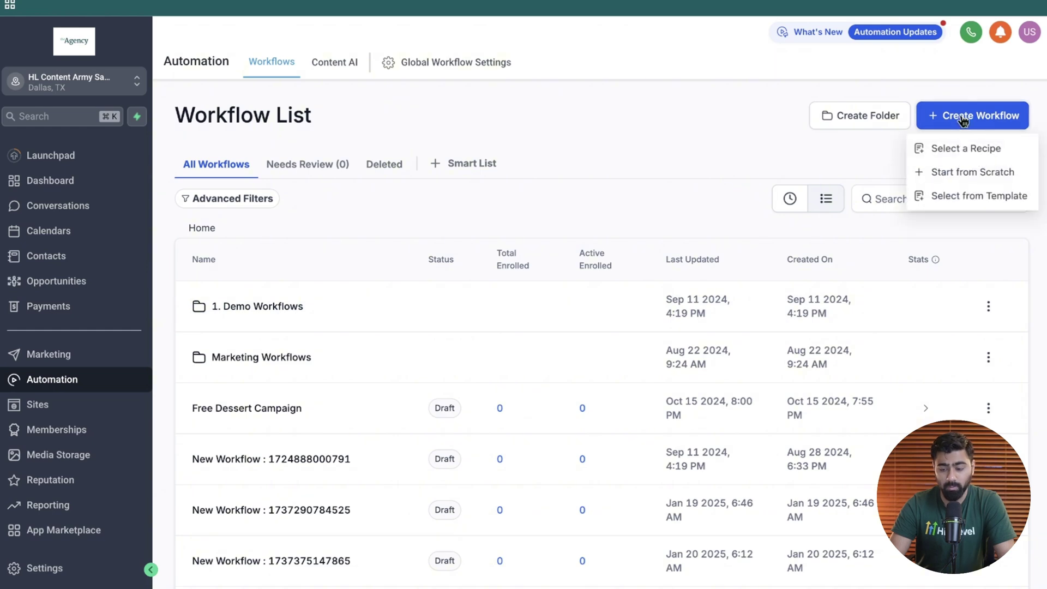
pyautogui.click(957, 178)
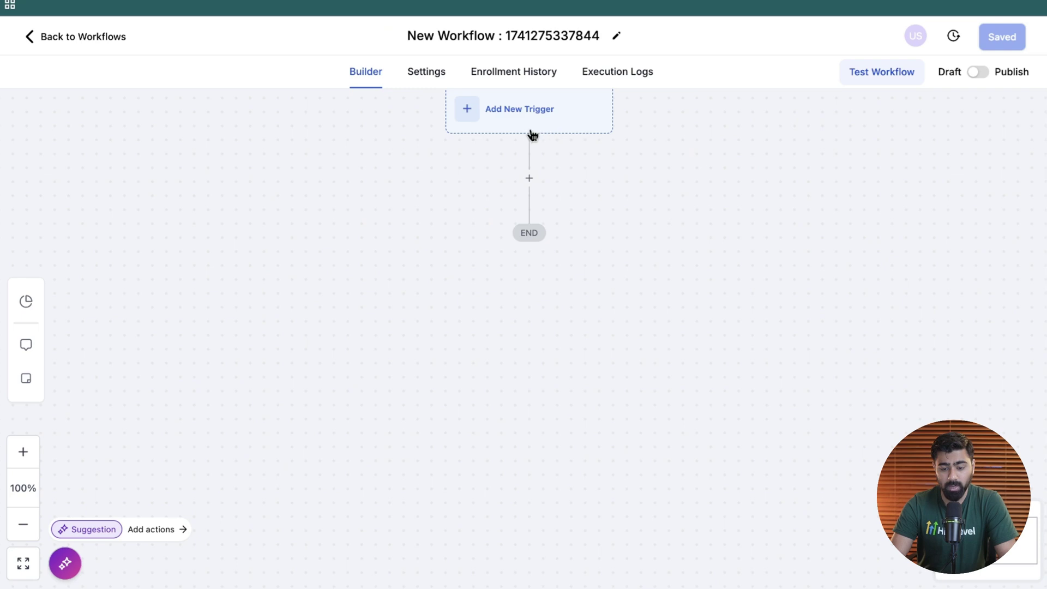
pyautogui.click(533, 133)
pyautogui.click(709, 185)
pyautogui.write('tag')
pyautogui.click(702, 303)
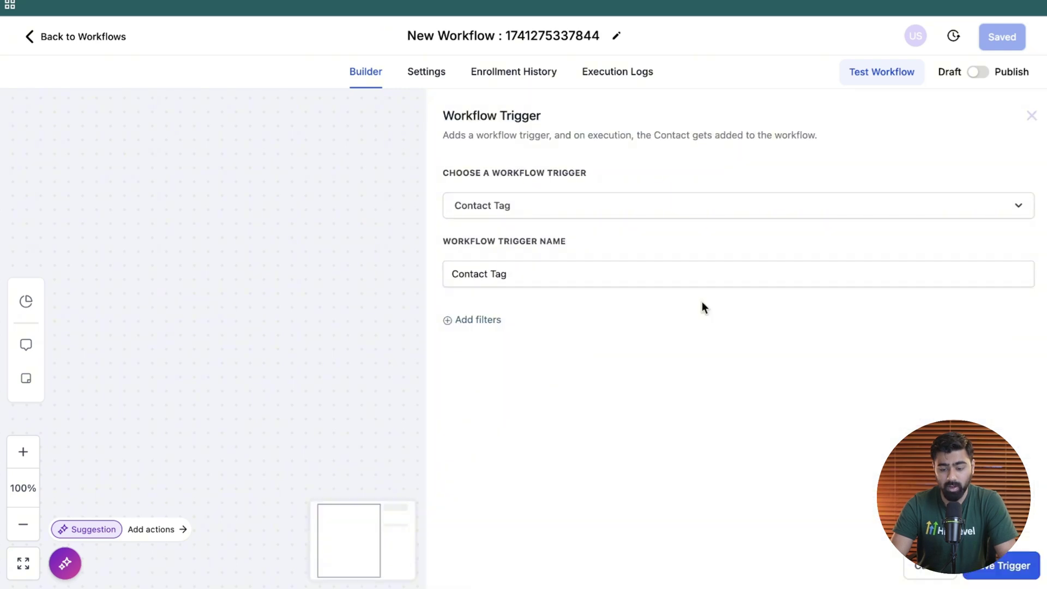
# - Filter the trigger on Tag Added = reactivation and save the trigger
pyautogui.click(484, 318)
pyautogui.click(474, 337)
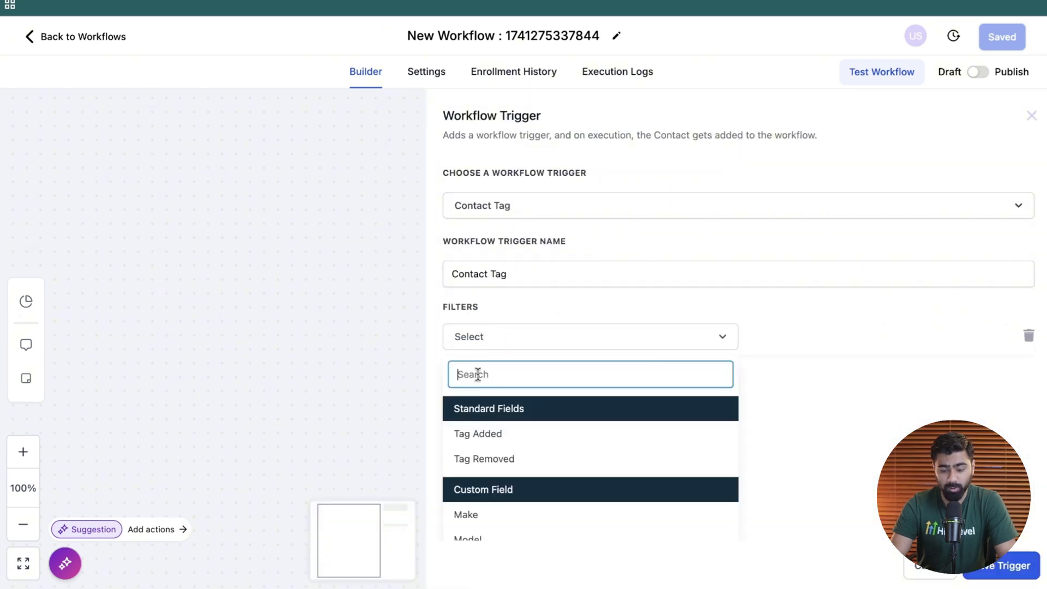
pyautogui.click(475, 433)
pyautogui.click(756, 338)
pyautogui.write('re')
pyautogui.press('Down')
pyautogui.press('Down')
pyautogui.press('Return')
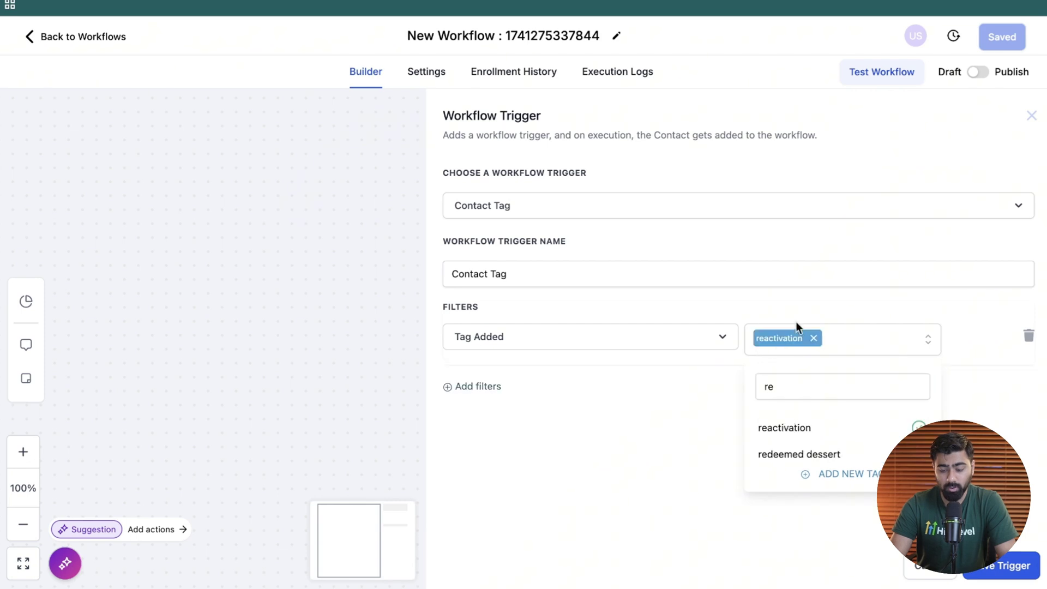
pyautogui.click(807, 310)
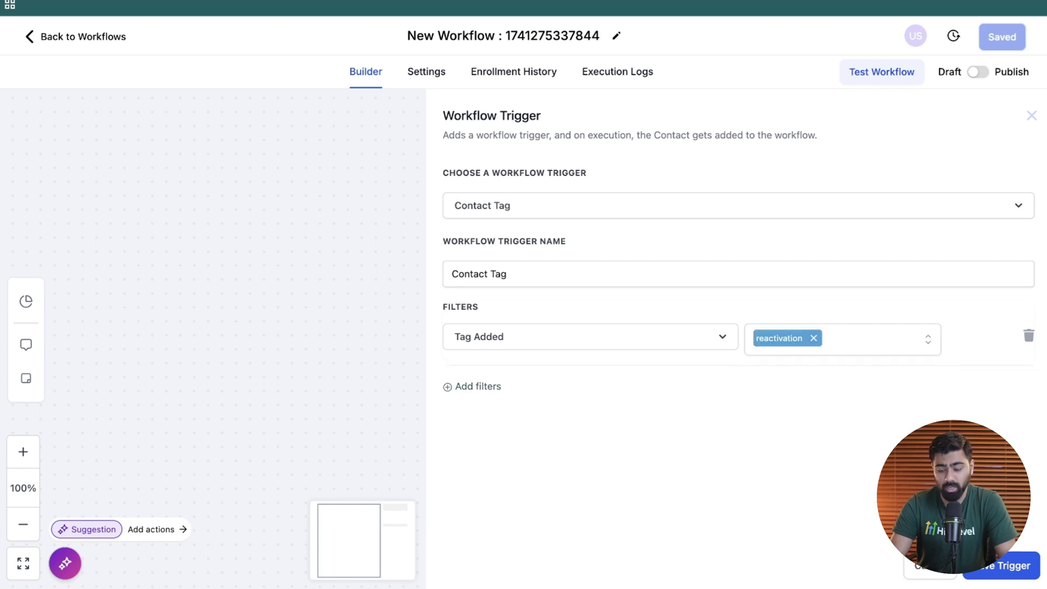
pyautogui.click(1015, 557)
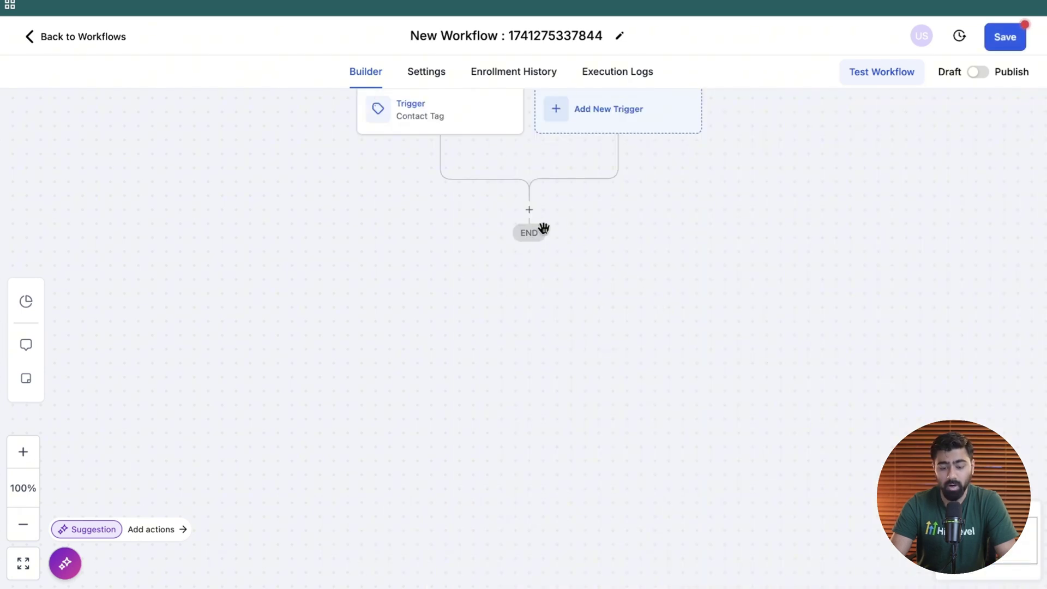
# - Add a Drip action after the trigger releasing a batch of 500 every 1 day
pyautogui.click(530, 211)
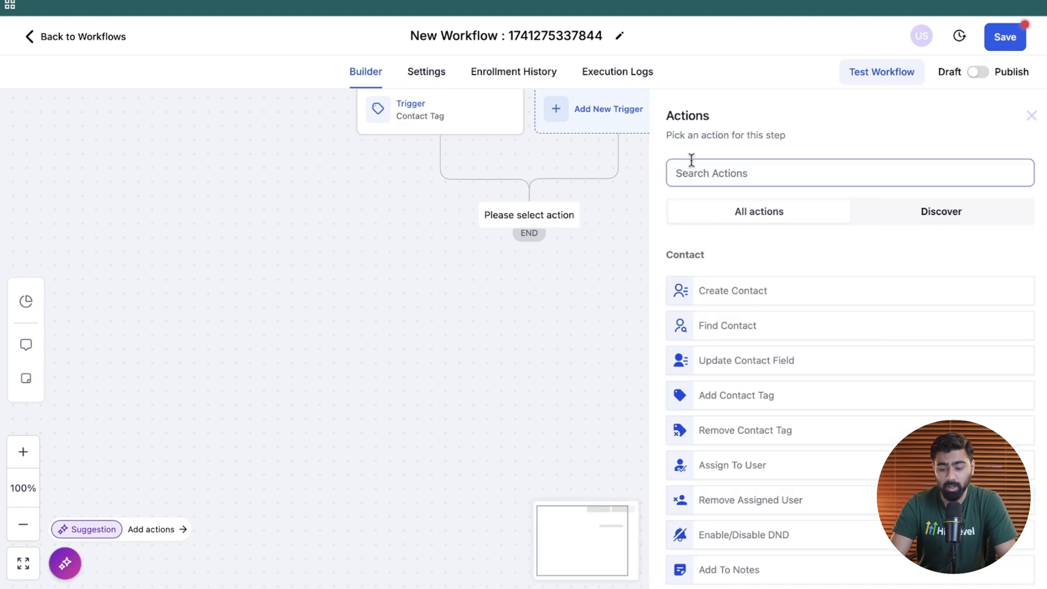
pyautogui.write('drip')
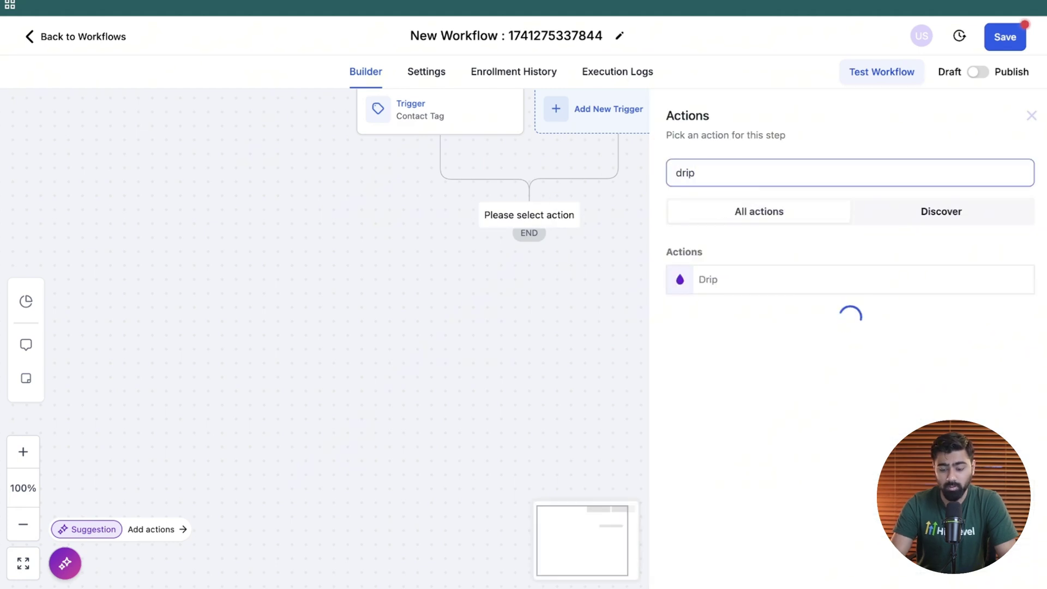
pyautogui.click(705, 283)
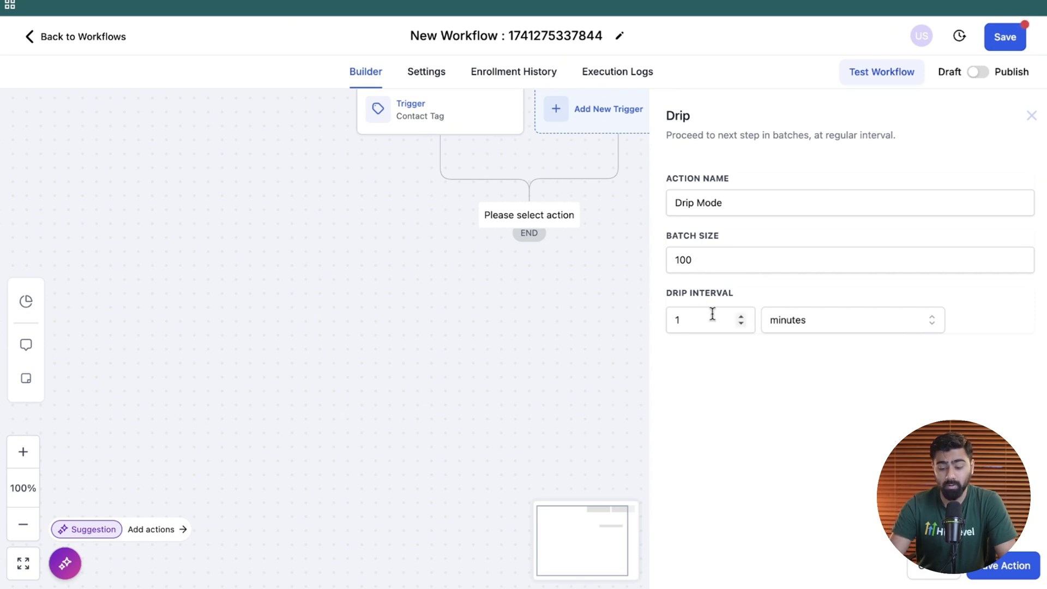
pyautogui.doubleClick(704, 262)
pyautogui.write('50')
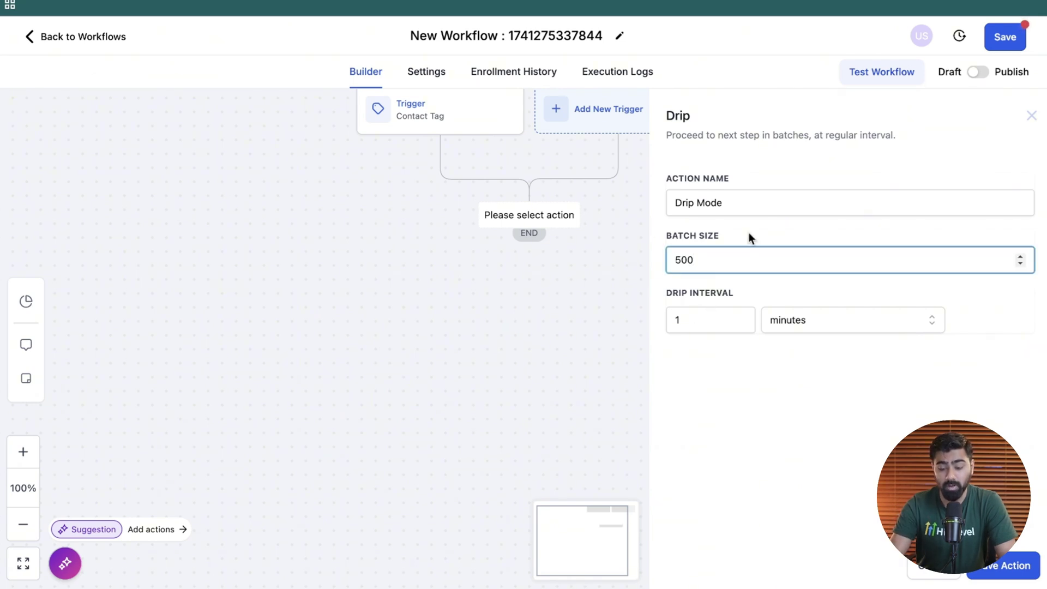
pyautogui.click(700, 315)
pyautogui.click(790, 322)
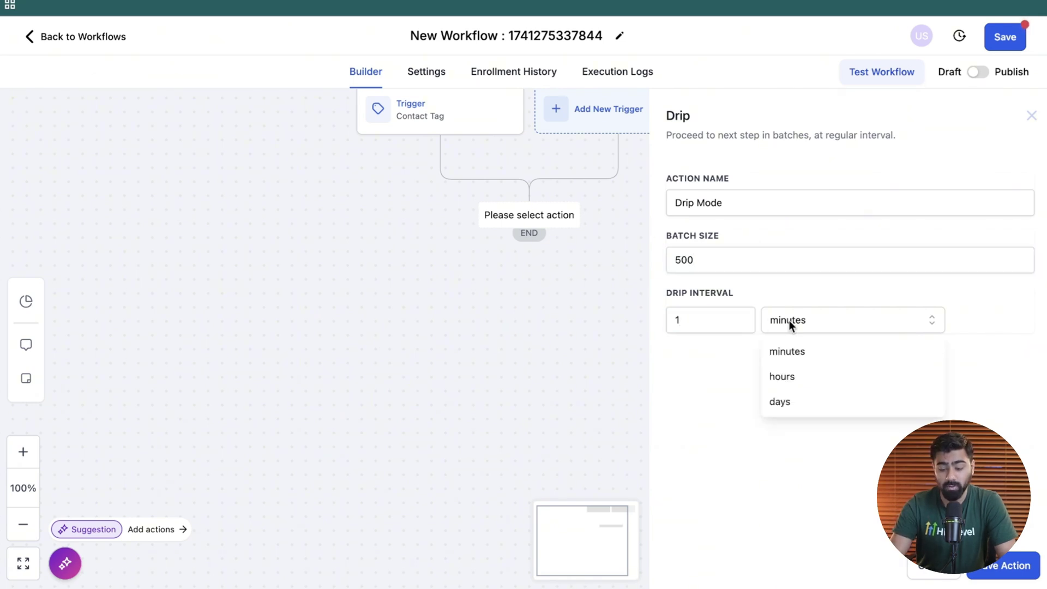
pyautogui.click(791, 403)
pyautogui.click(811, 323)
pyautogui.click(741, 374)
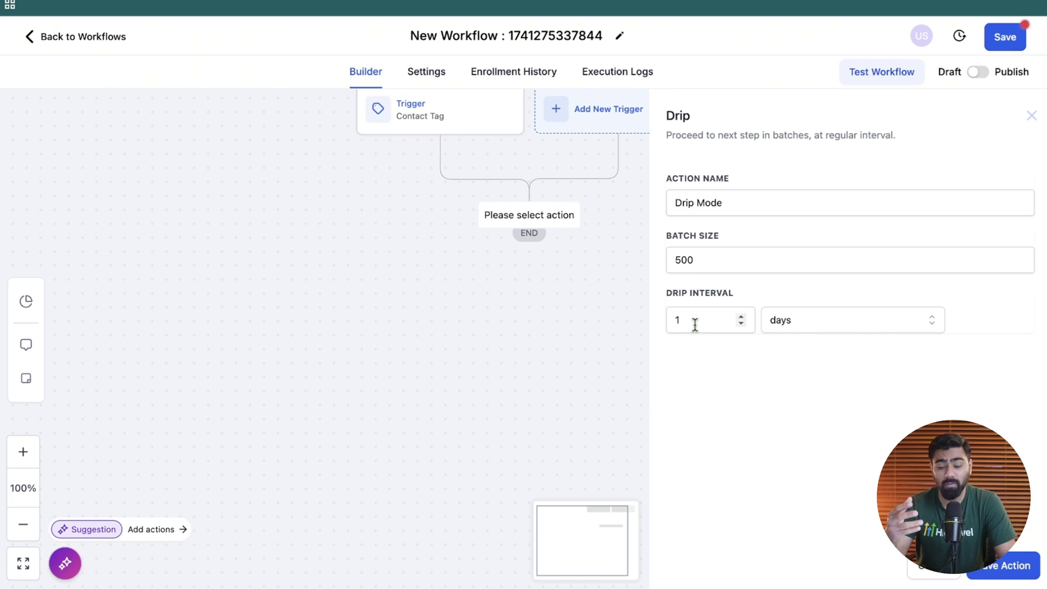
# - Rename the drip step to 'Drip Mode (500/day)' and save it
pyautogui.click(748, 208)
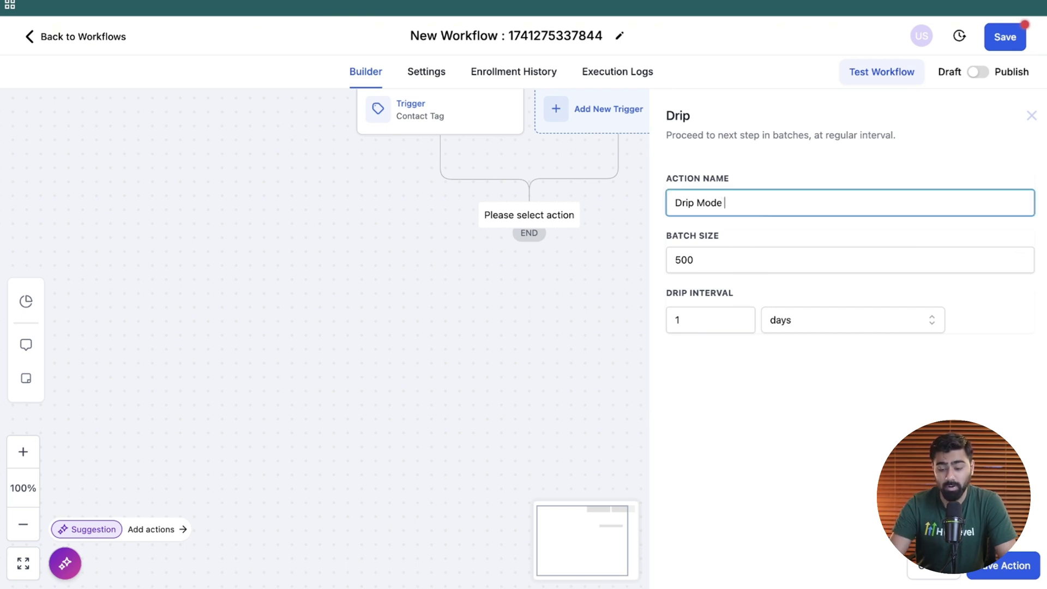
pyautogui.write('(')
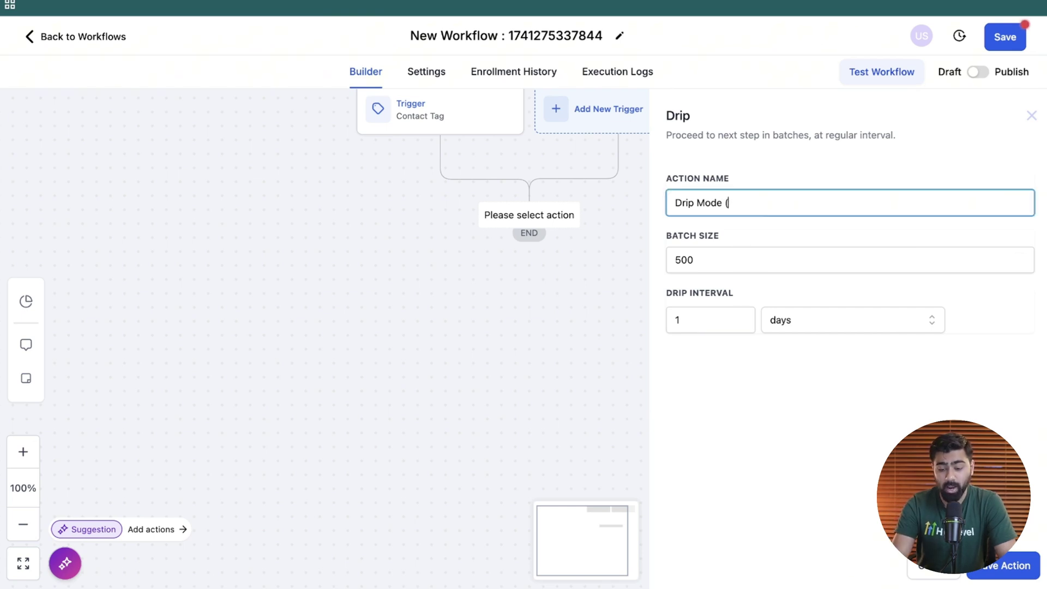
pyautogui.write('500/day')
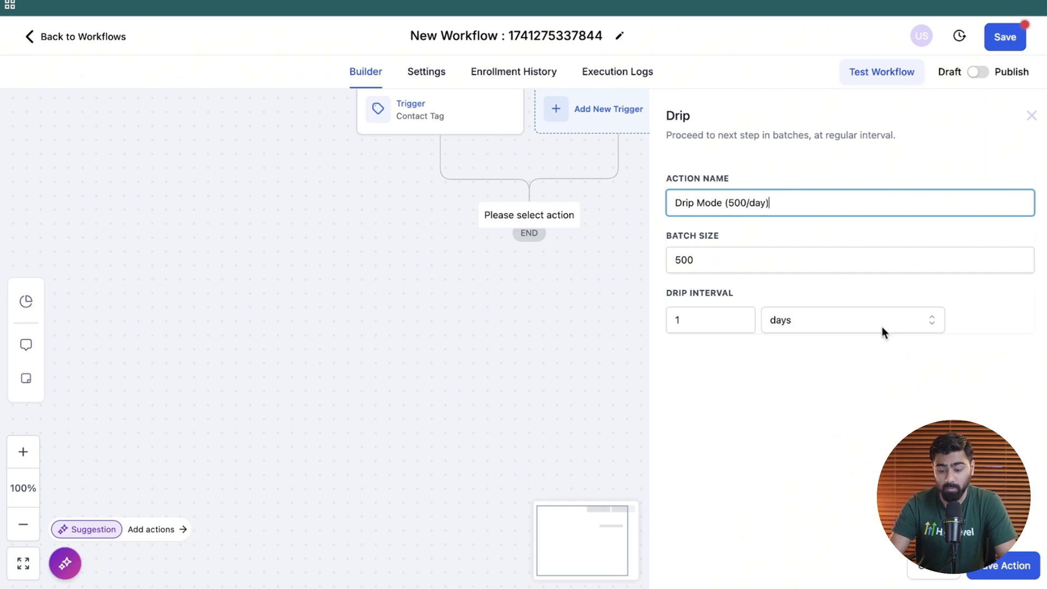
pyautogui.click(994, 580)
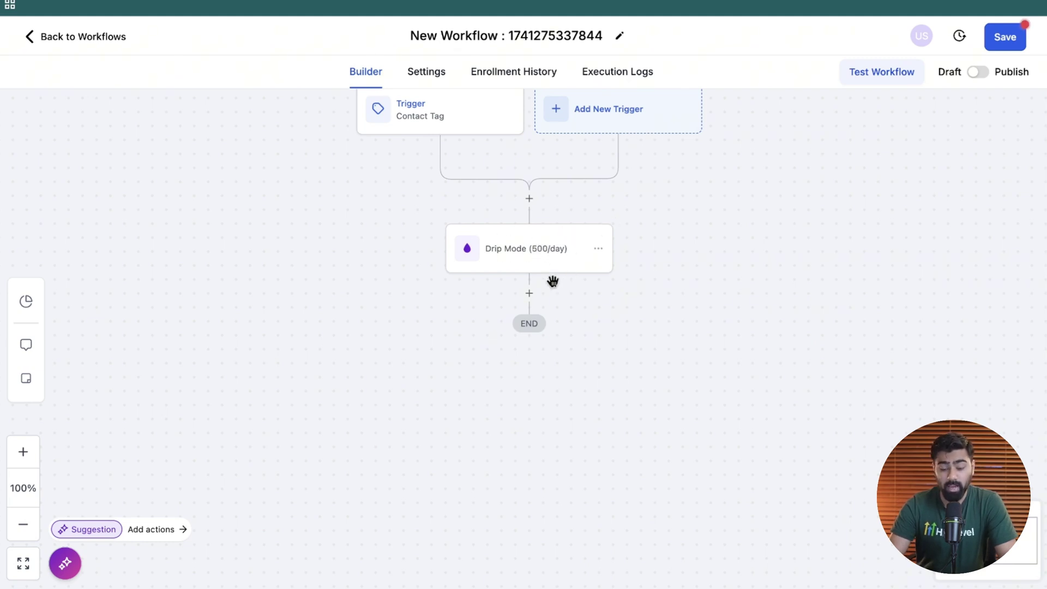
# - Add a Send SMS step after Drip with the pasted $49 chiro adjustment offer (usually $99)
pyautogui.click(530, 293)
pyautogui.write('sms')
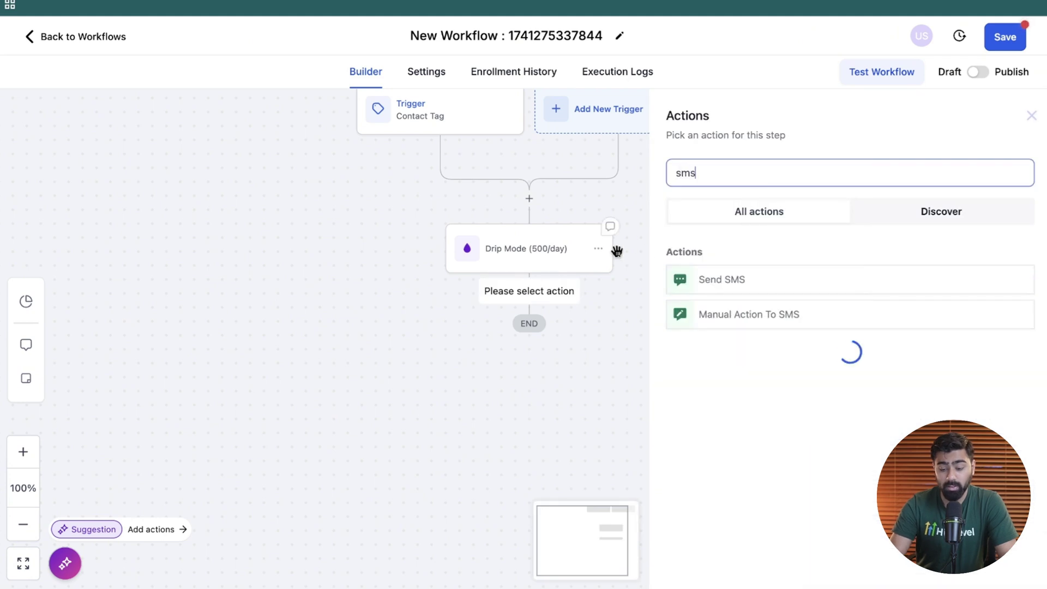
pyautogui.click(715, 279)
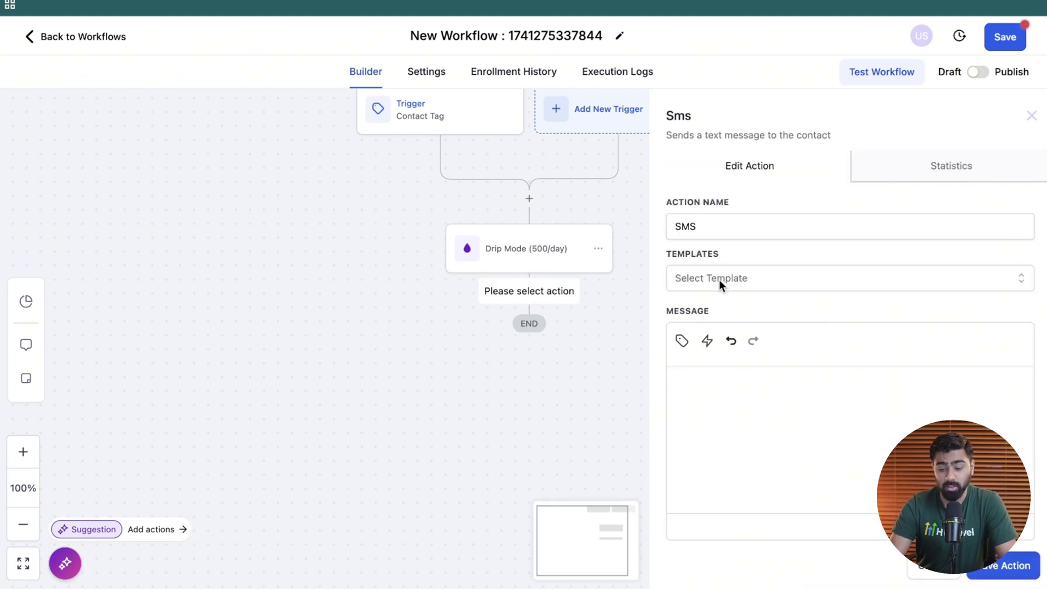
pyautogui.hotkey('ctrl', 'v')
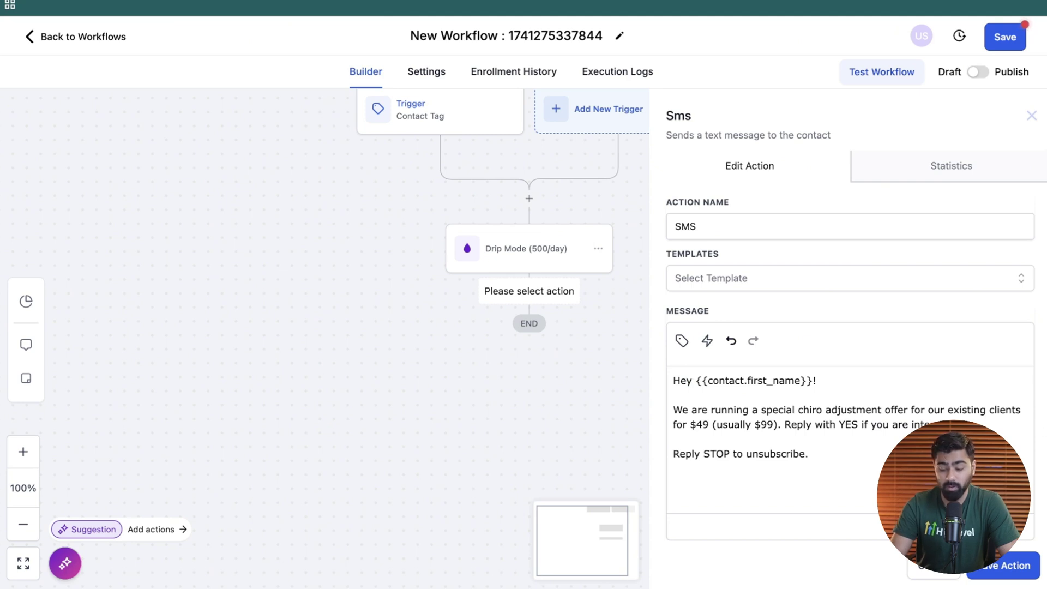
pyautogui.click(1002, 573)
# - Add a Wait action after the SMS step
pyautogui.click(528, 383)
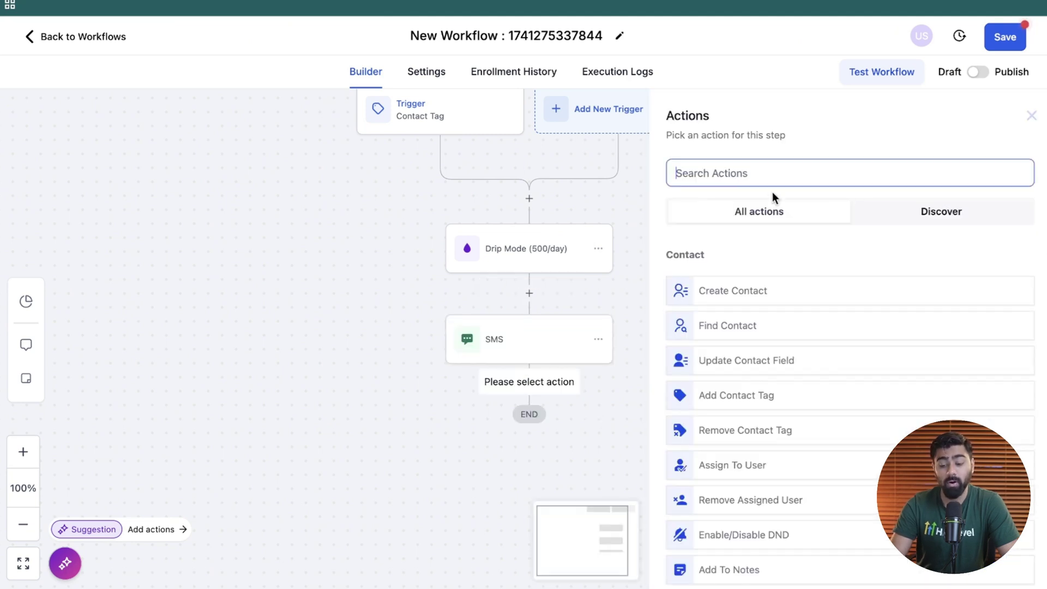
pyautogui.write('sms')
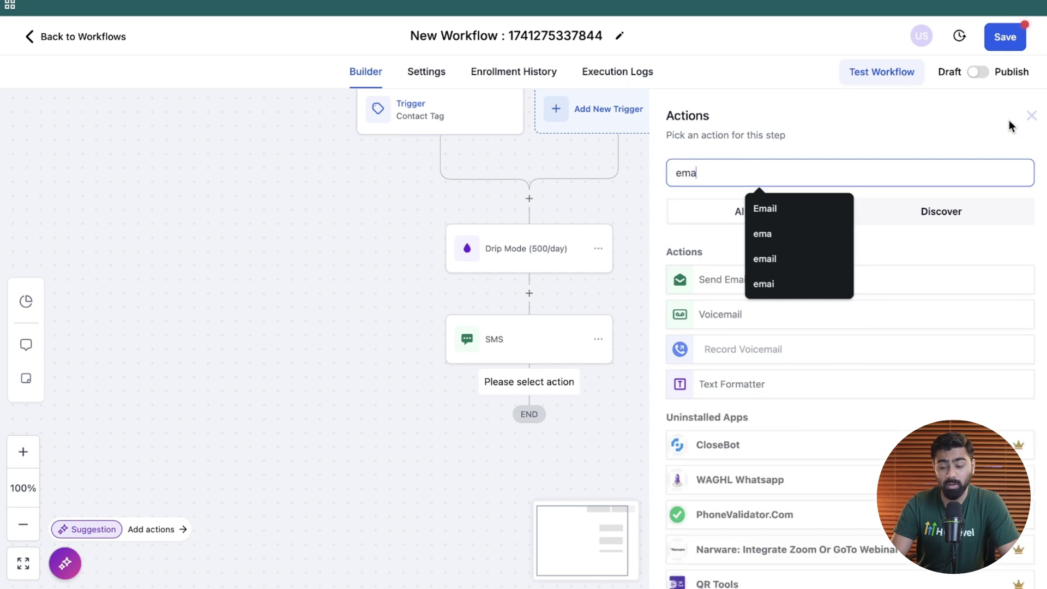
pyautogui.click(1031, 116)
pyautogui.scroll(-2, 550, 281)
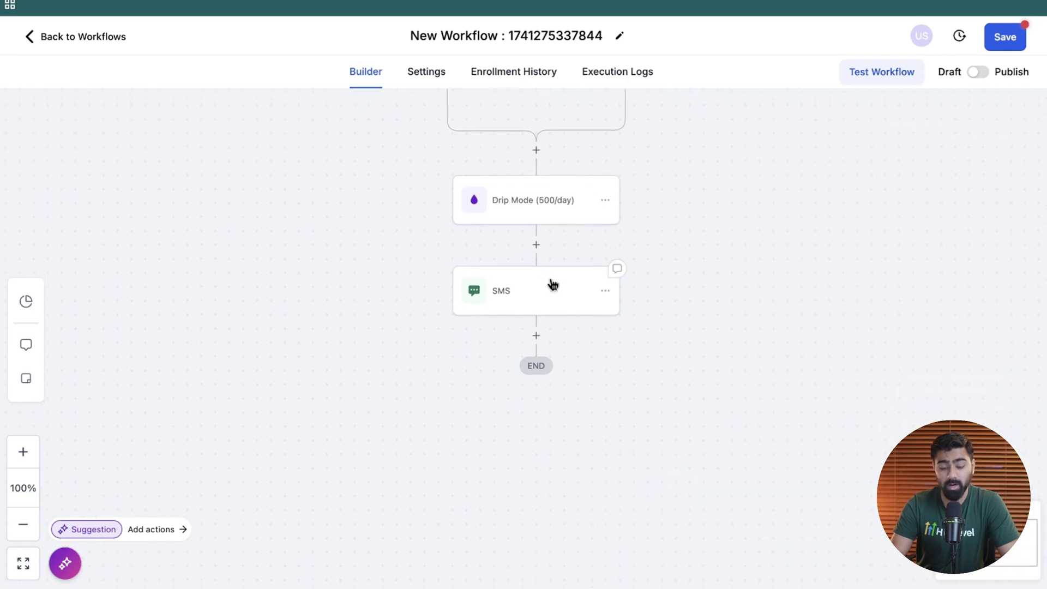
pyautogui.click(544, 353)
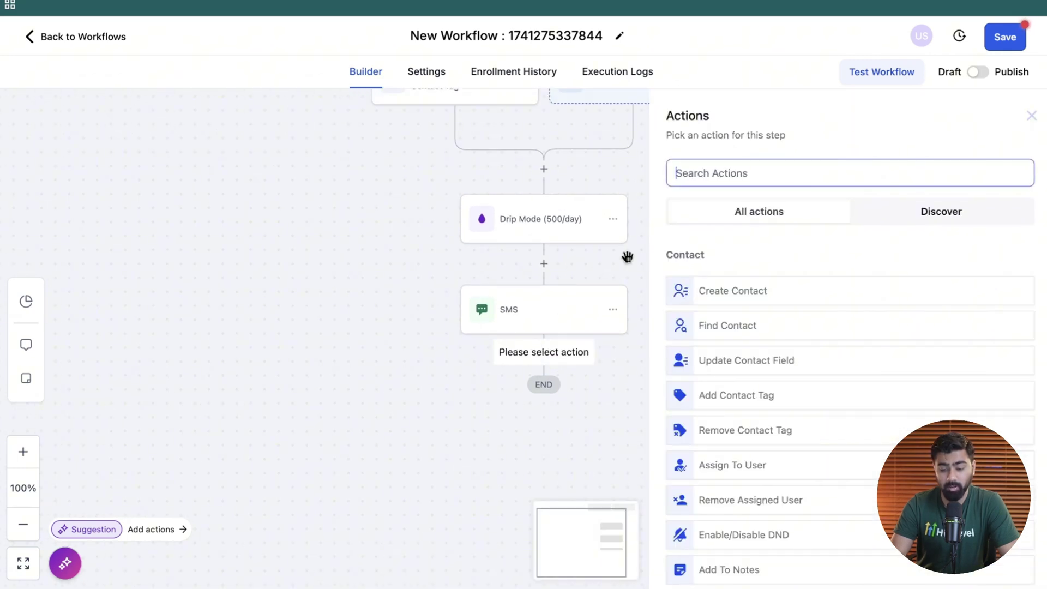
pyautogui.write('wait')
pyautogui.click(715, 280)
# - Make the Wait step wait for a Contact Reply to the SMS, with timeout off, and save
pyautogui.click(498, 264)
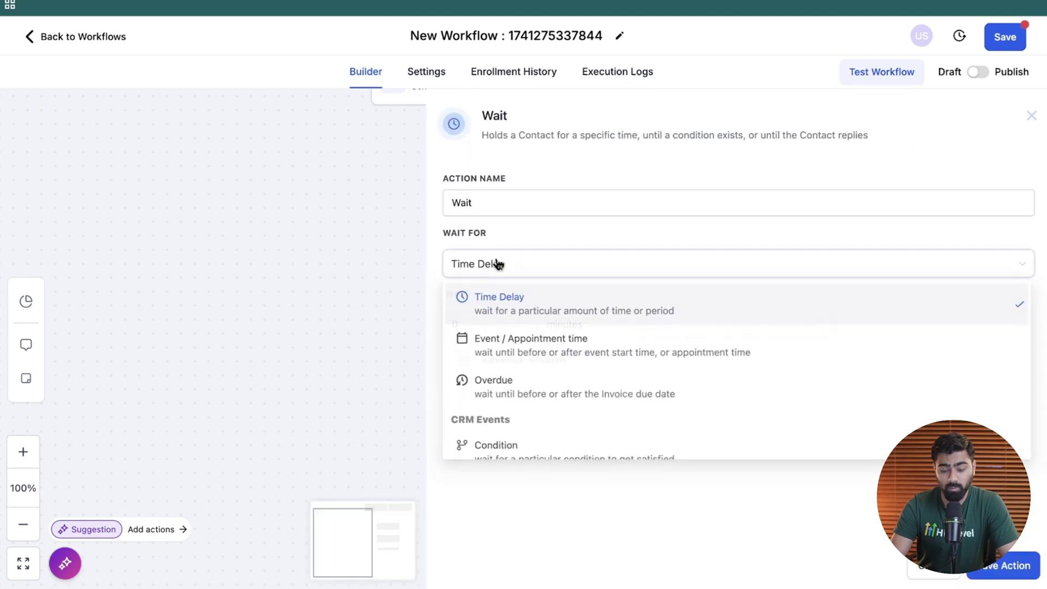
pyautogui.scroll(-1, 507, 351)
pyautogui.scroll(-2, 506, 352)
pyautogui.click(508, 362)
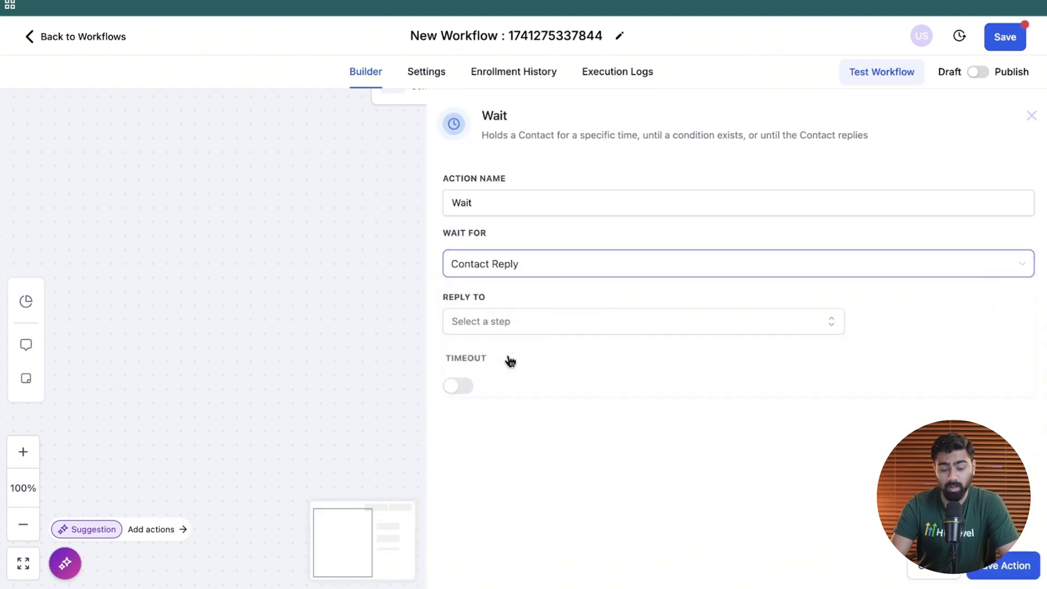
pyautogui.click(473, 321)
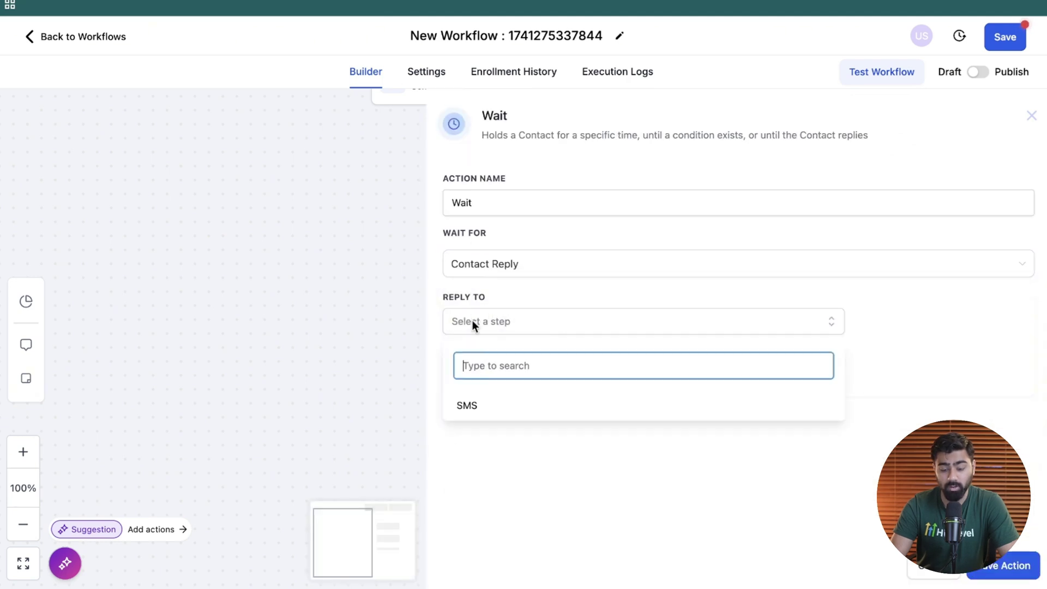
pyautogui.click(483, 413)
pyautogui.click(509, 283)
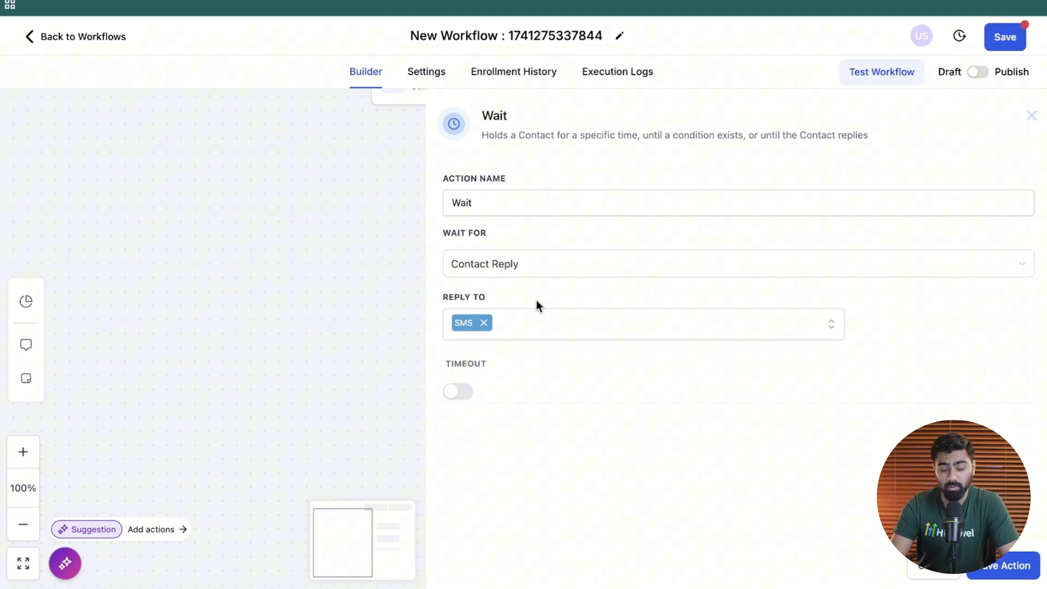
pyautogui.click(464, 392)
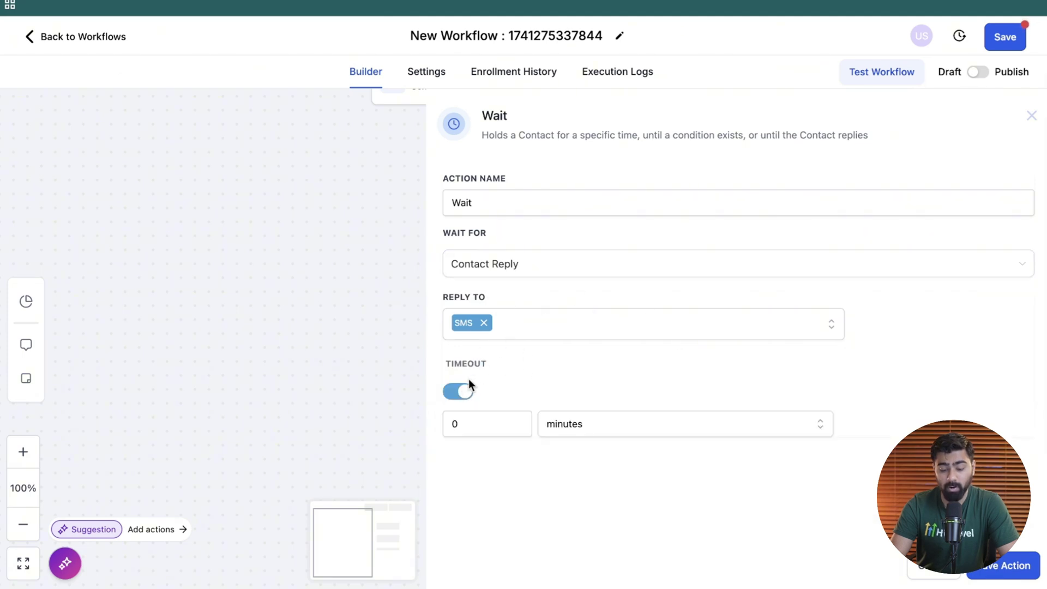
pyautogui.click(460, 392)
pyautogui.click(656, 356)
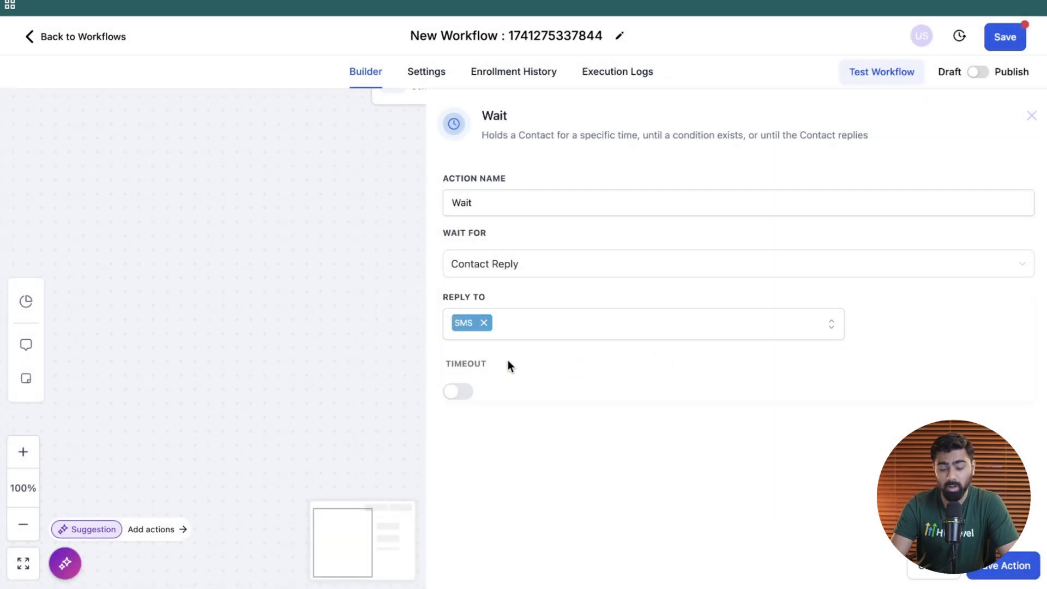
pyautogui.click(1004, 565)
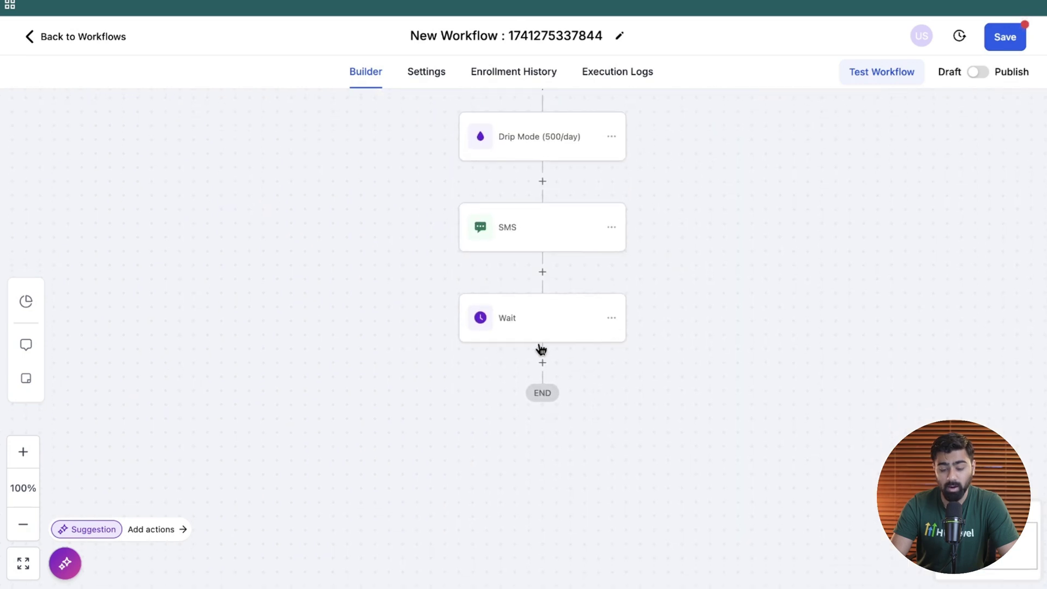
# - Add an If / Else condition after Wait using the Contact Replied recipe
pyautogui.click(542, 361)
pyautogui.write('if')
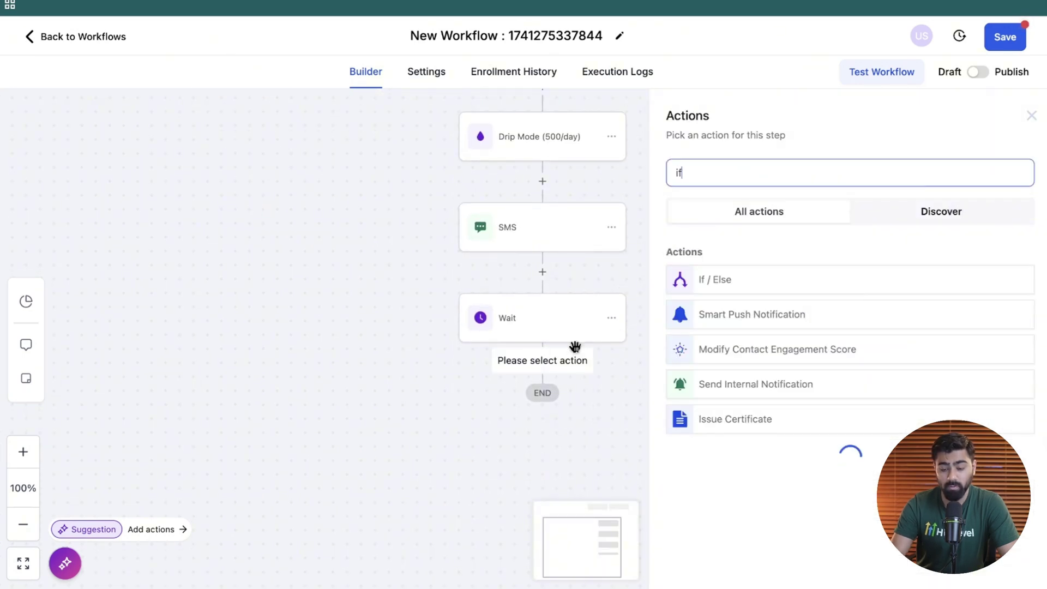
pyautogui.click(713, 281)
pyautogui.click(479, 290)
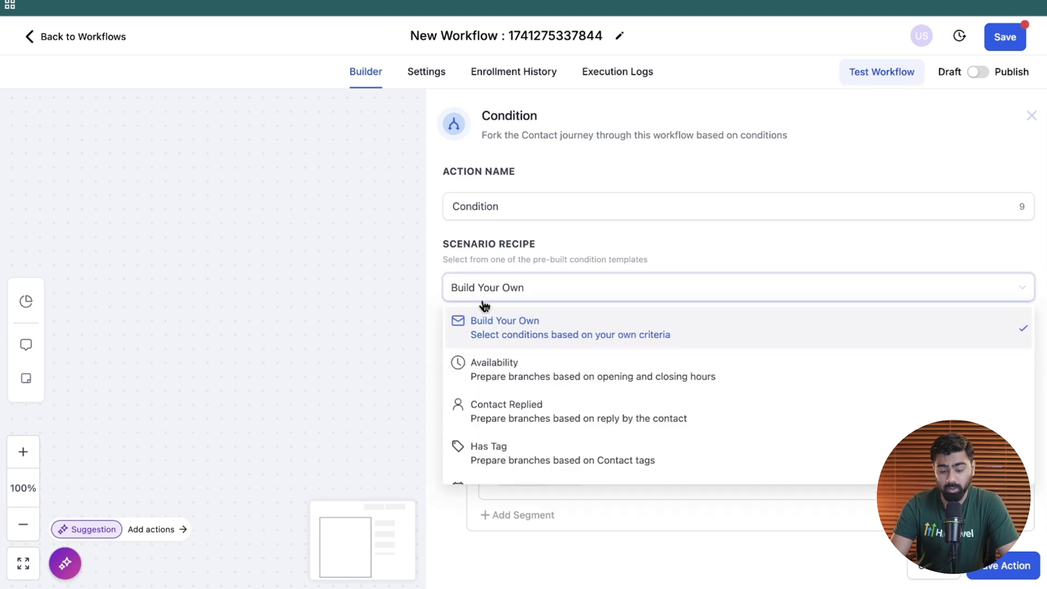
pyautogui.scroll(-1, 561, 355)
pyautogui.click(524, 386)
# - Name the branch 'Contact Replied' with replied set to True, and select the none branch name
pyautogui.doubleClick(521, 372)
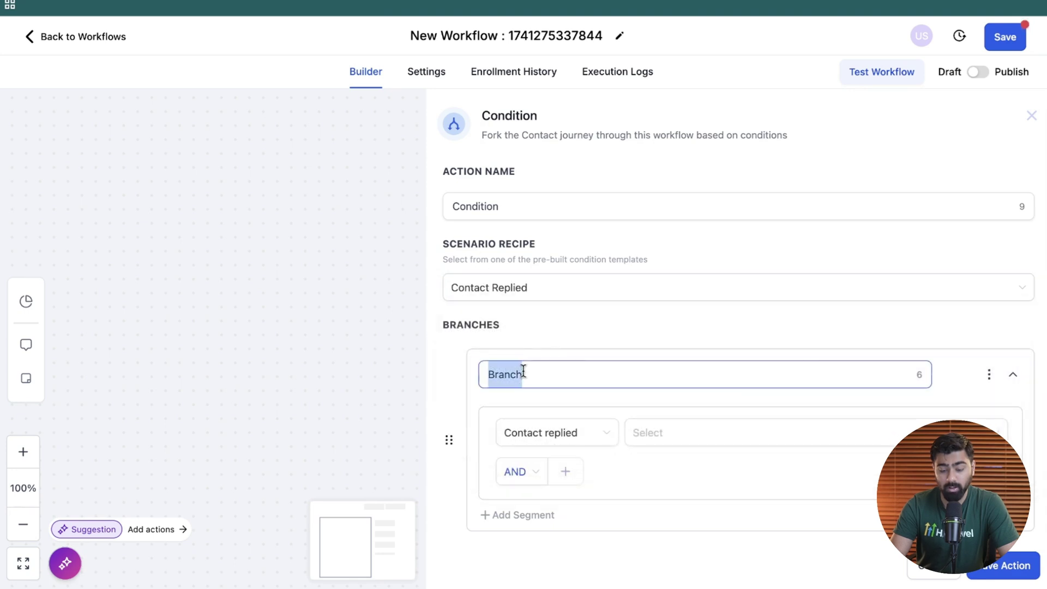
pyautogui.press('BackSpace')
pyautogui.write('Contact Replied')
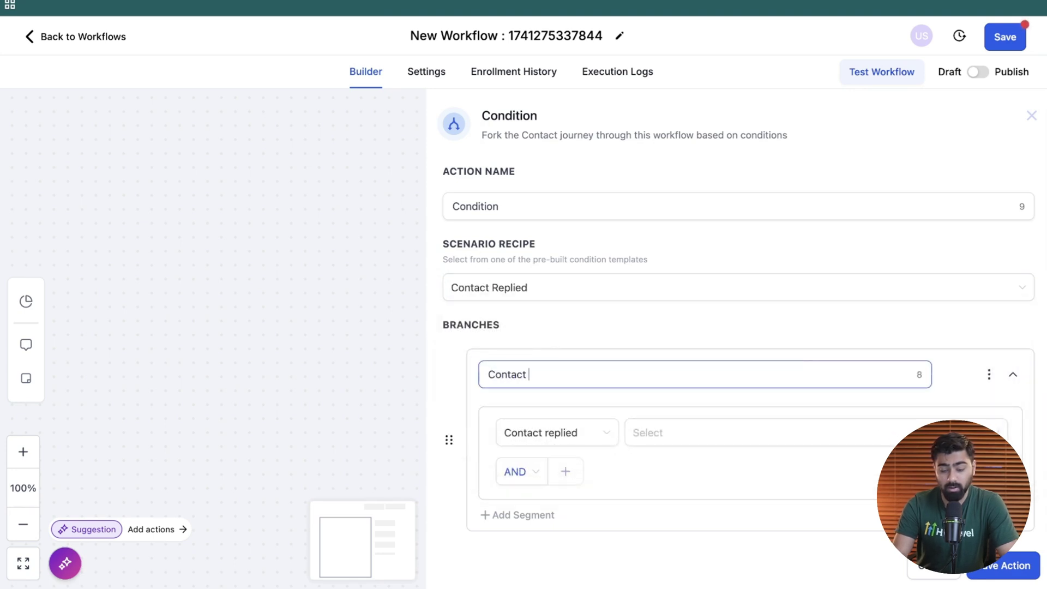
pyautogui.click(681, 443)
pyautogui.click(674, 465)
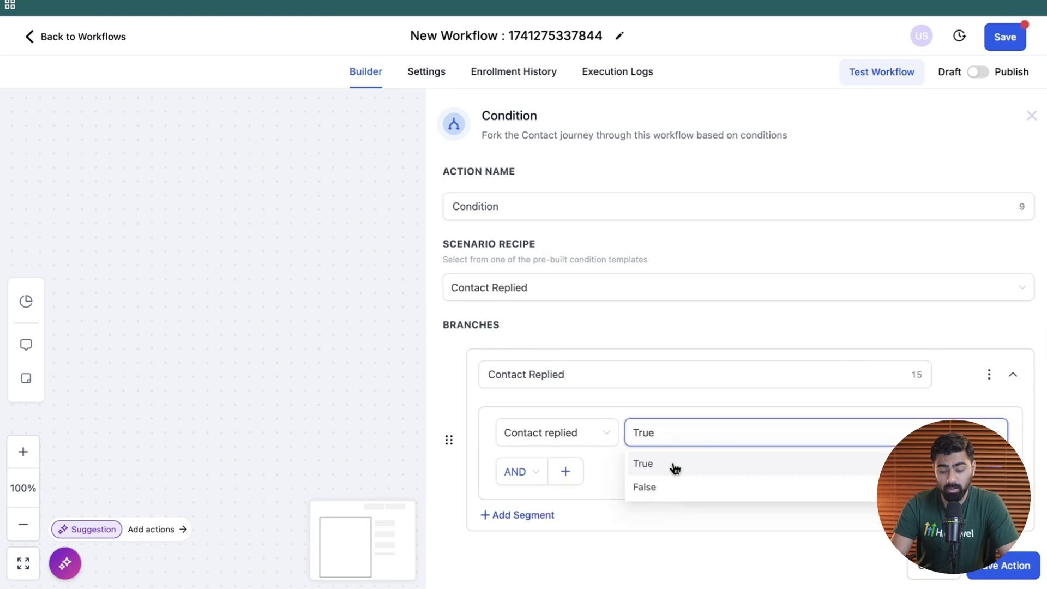
pyautogui.scroll(-3, 738, 473)
pyautogui.doubleClick(553, 498)
# - Rename the none branch to 'False' and save the Condition step
pyautogui.write('False')
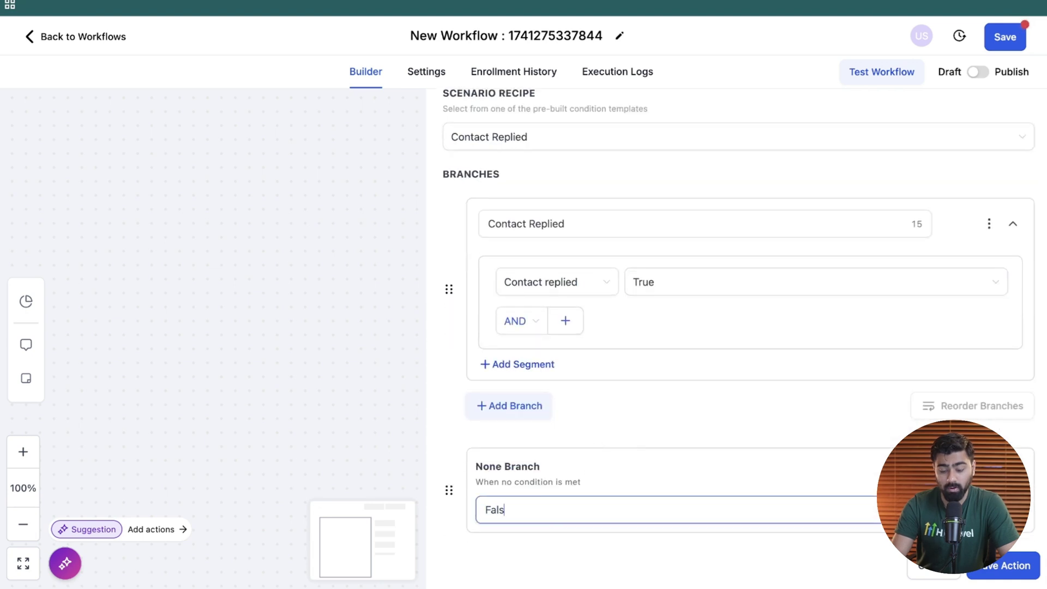
pyautogui.click(986, 568)
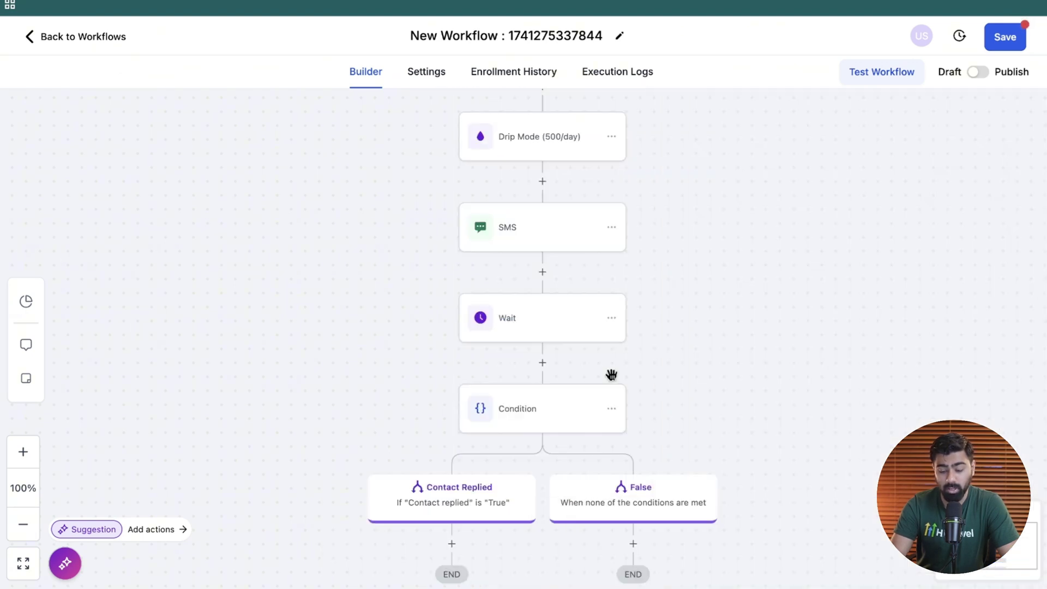
pyautogui.scroll(-3, 524, 328)
# - Add an Add Contact Tag step under Contact Replied applying the new tag 'lead-interested'
pyautogui.click(451, 382)
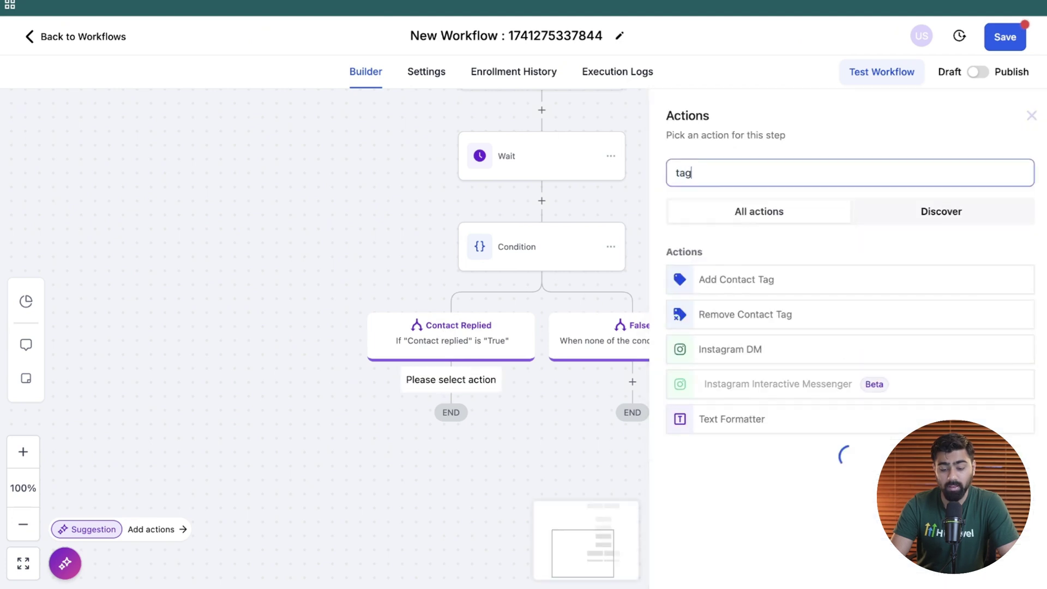
pyautogui.click(713, 287)
pyautogui.click(708, 266)
pyautogui.write('lea')
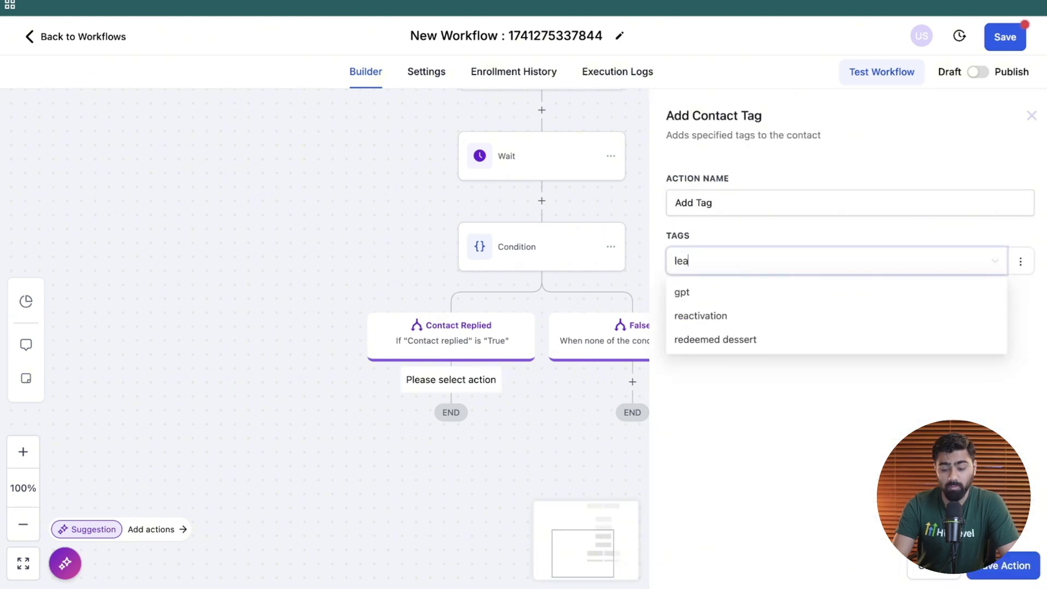
pyautogui.write('d-interested')
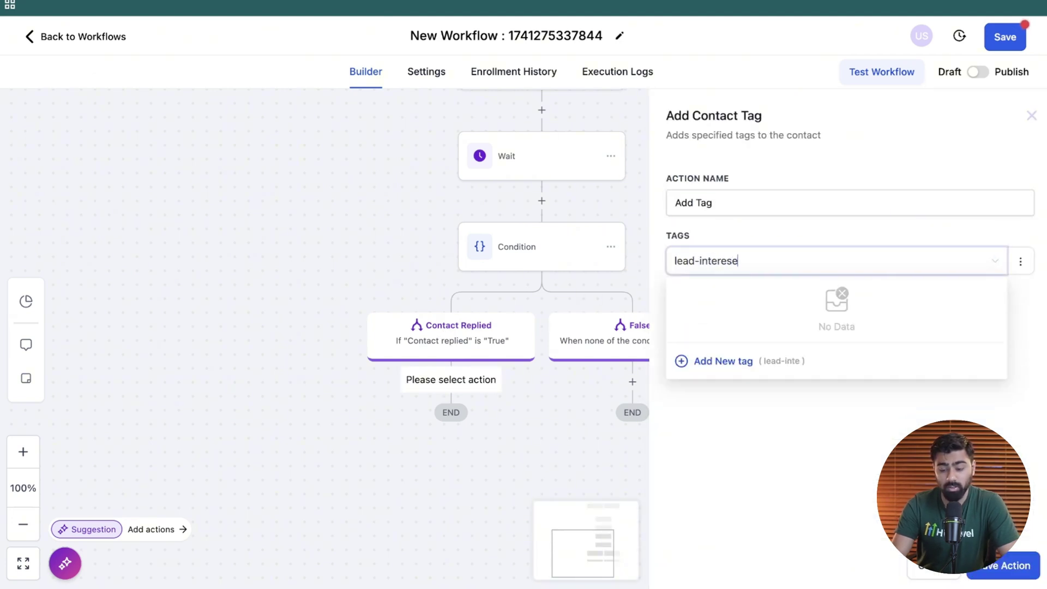
pyautogui.click(723, 362)
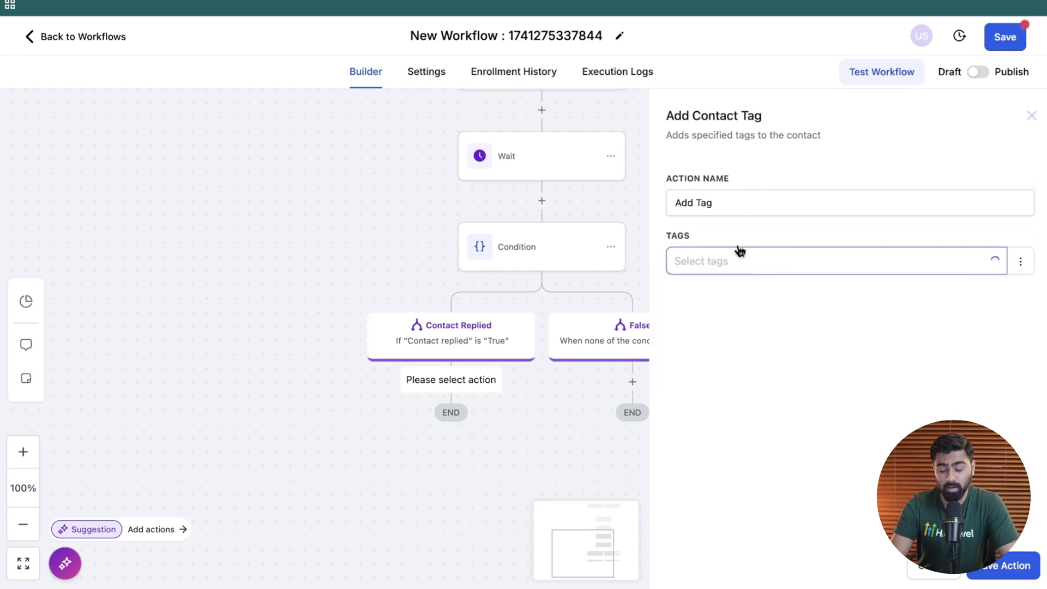
pyautogui.click(1003, 567)
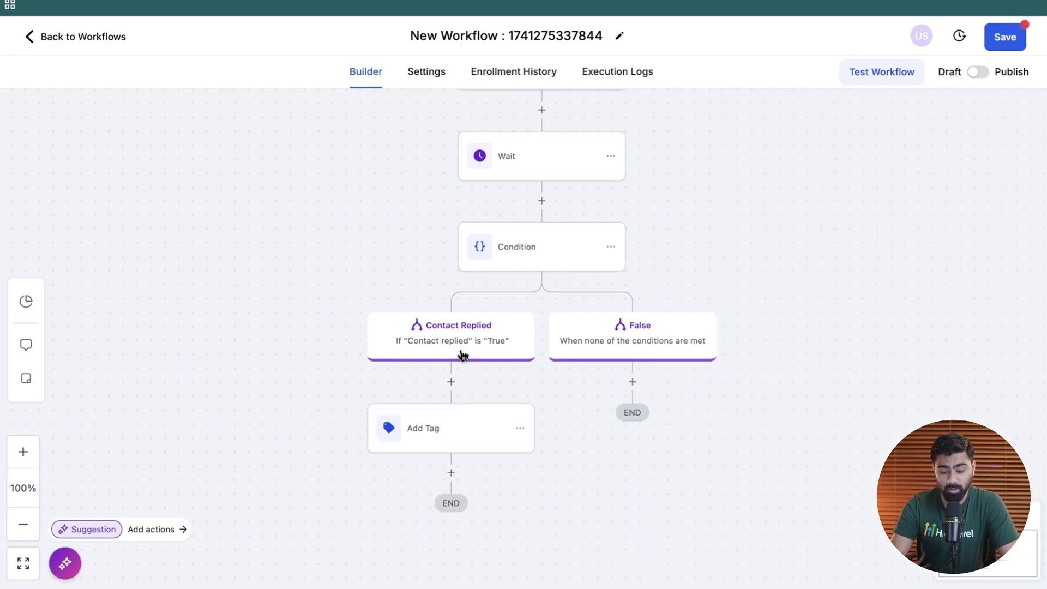
# - Add a Create Or Update Opportunity step in Marketing Pipeline at the New Lead stage
pyautogui.click(451, 472)
pyautogui.click(451, 472)
pyautogui.click(450, 429)
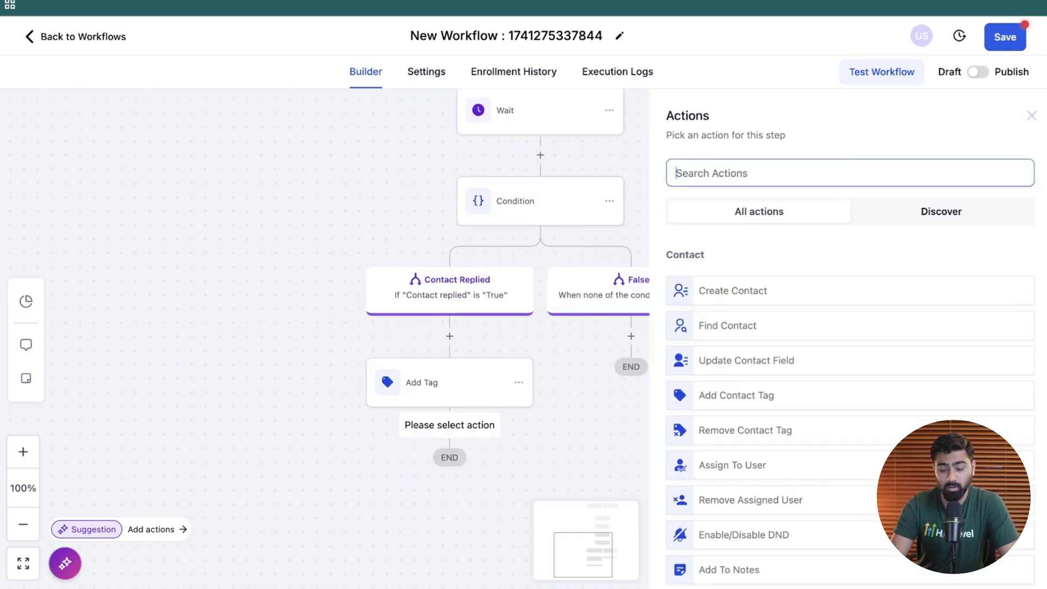
pyautogui.write('create')
pyautogui.click(739, 351)
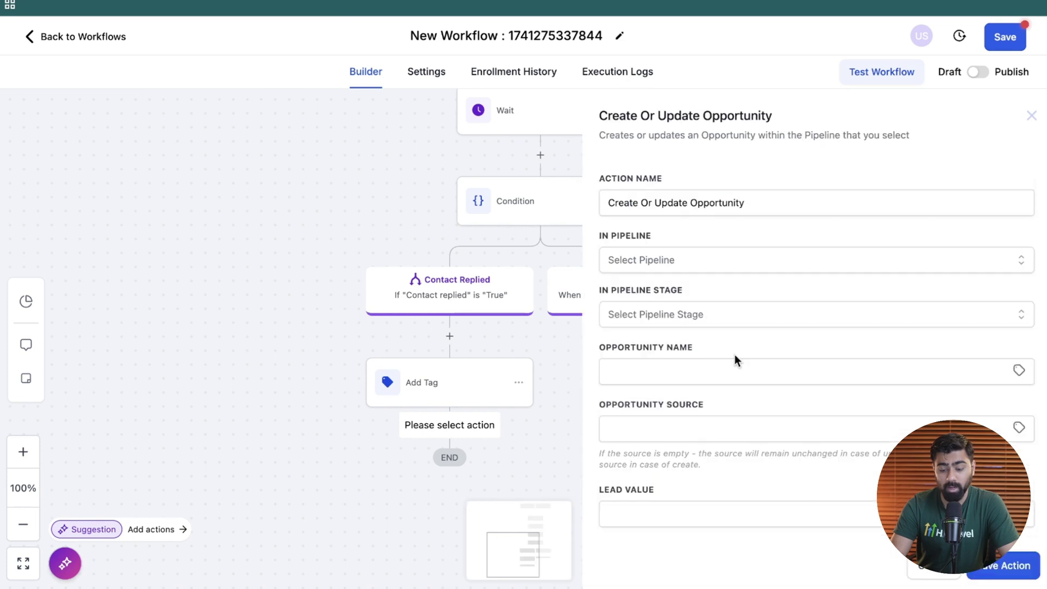
pyautogui.click(626, 262)
pyautogui.click(648, 327)
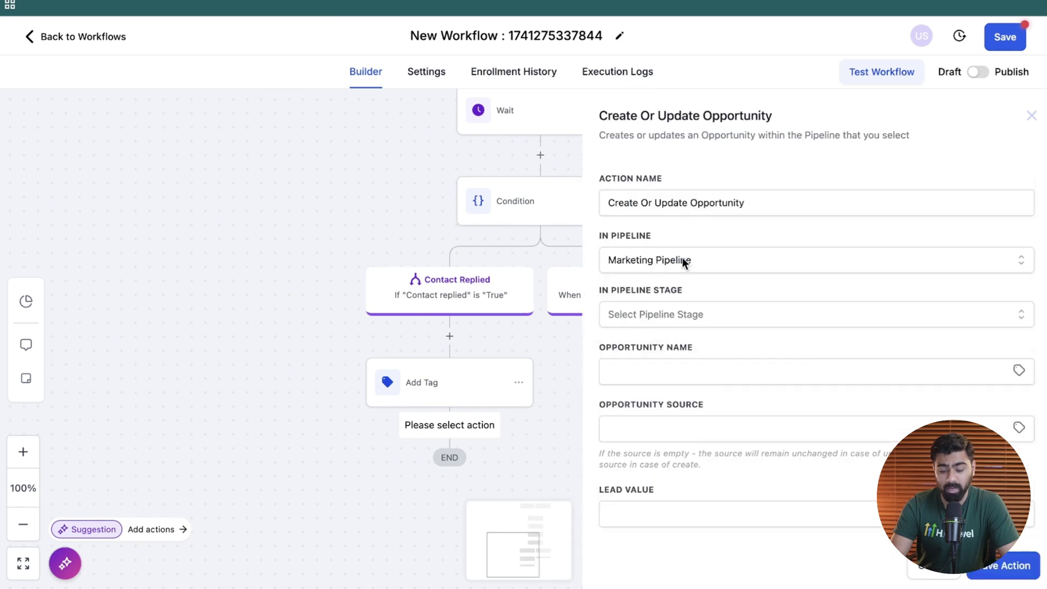
pyautogui.click(659, 317)
pyautogui.click(653, 377)
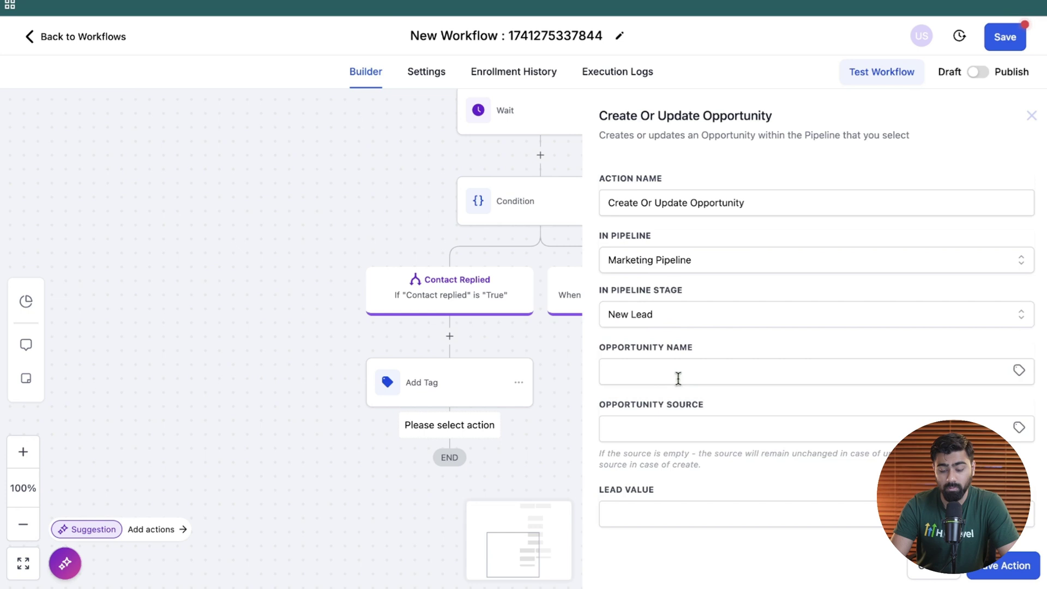
# - Name the opportunity {{contact.name}}, set source 'DBR/ Reactivation', and save the step
pyautogui.click(809, 365)
pyautogui.click(747, 405)
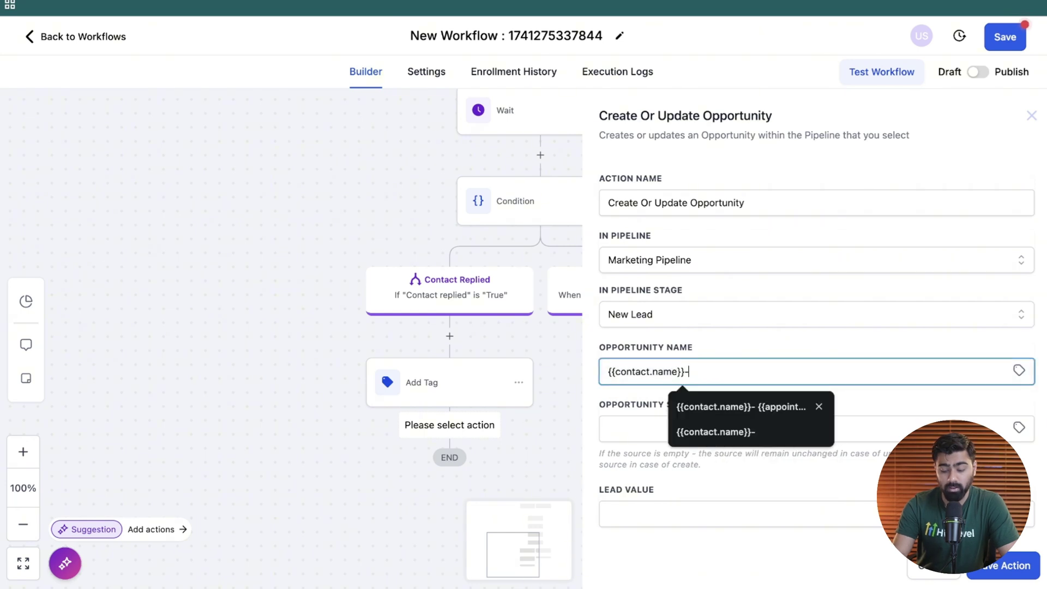
pyautogui.write('- DBR')
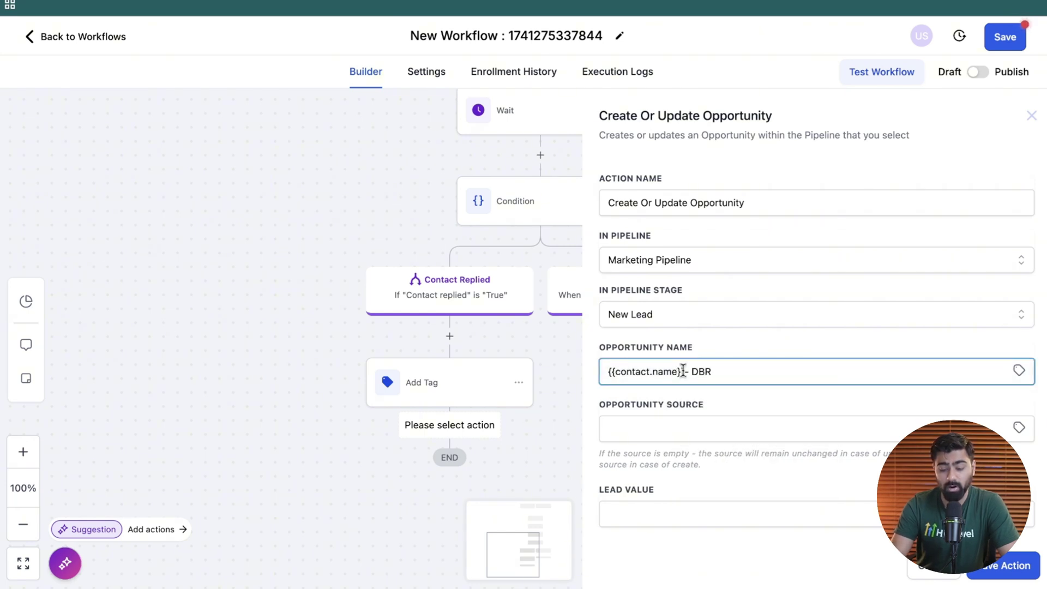
pyautogui.moveTo(686, 372); pyautogui.dragTo(715, 371)
pyautogui.press('BackSpace')
pyautogui.click(633, 427)
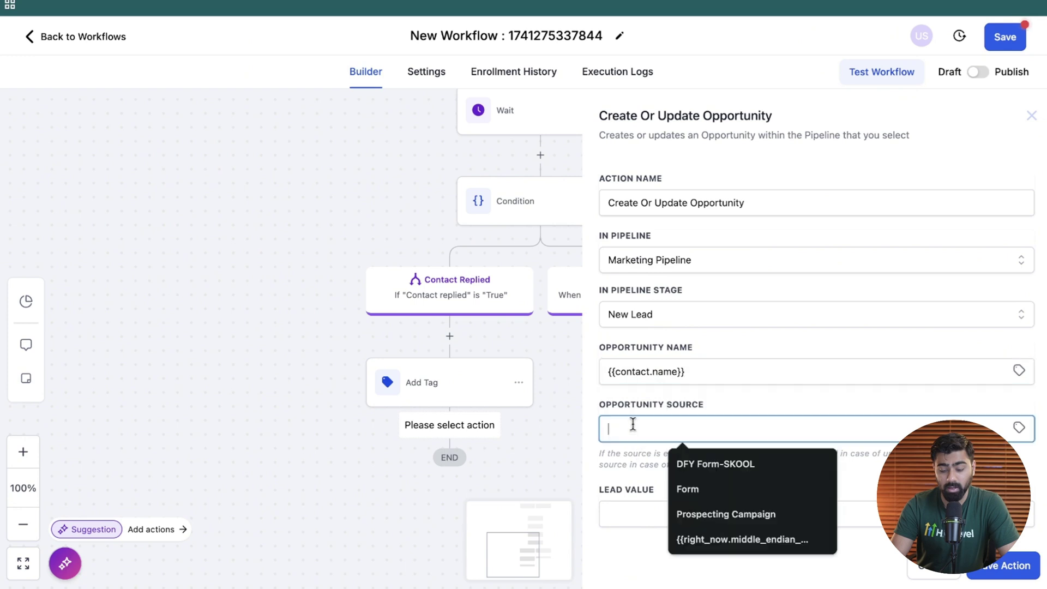
pyautogui.write('DBR')
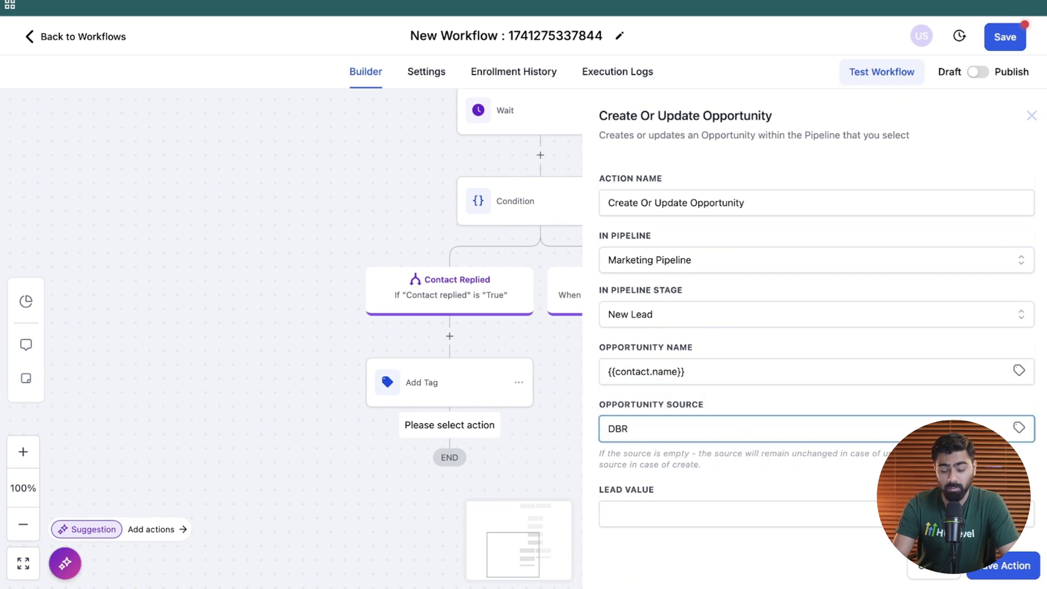
pyautogui.write('/ Reactivation')
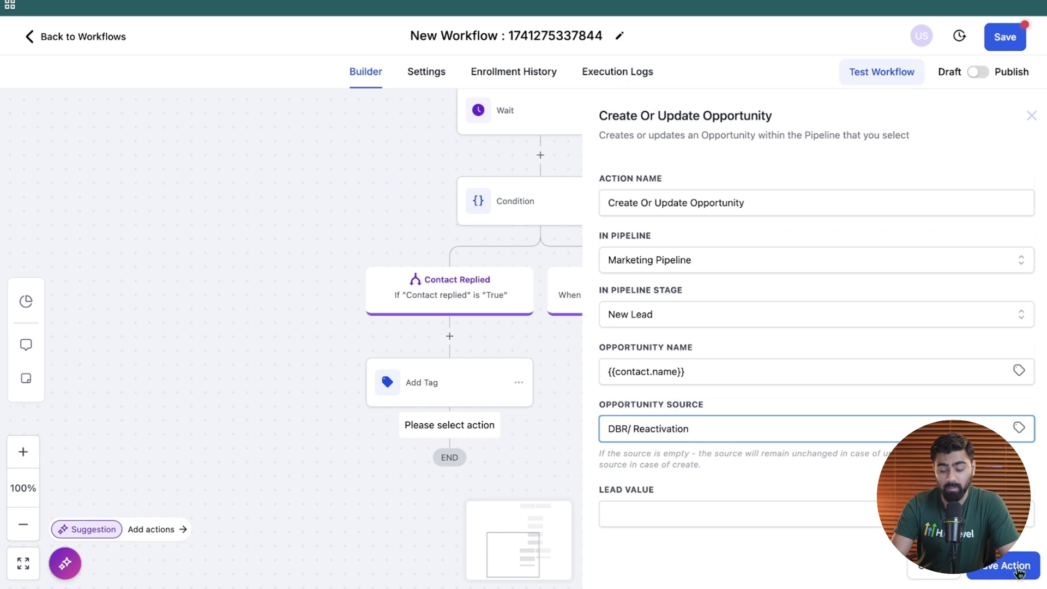
pyautogui.click(564, 334)
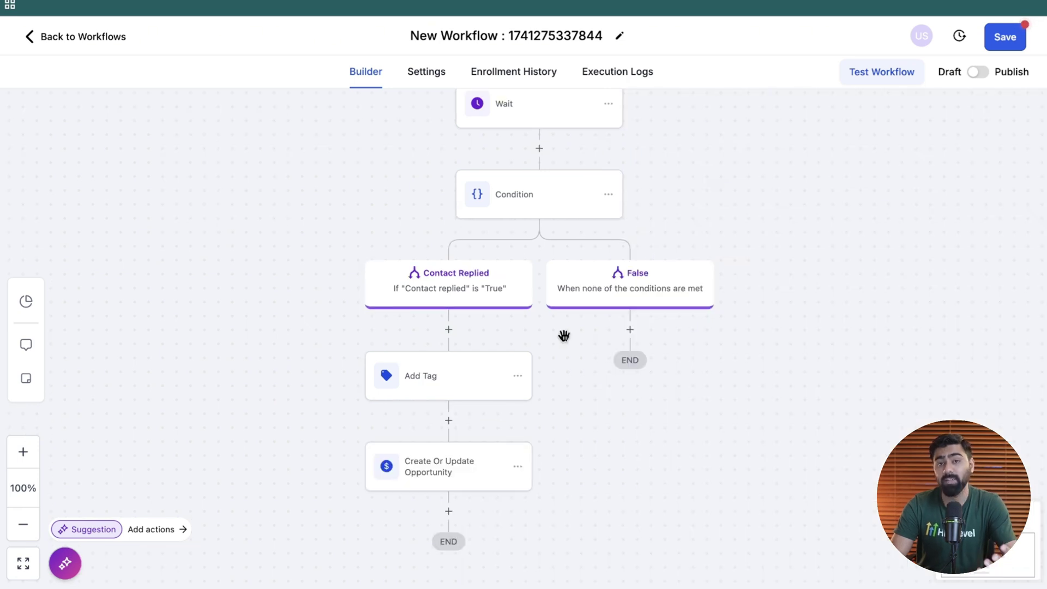
pyautogui.scroll(5, 564, 335)
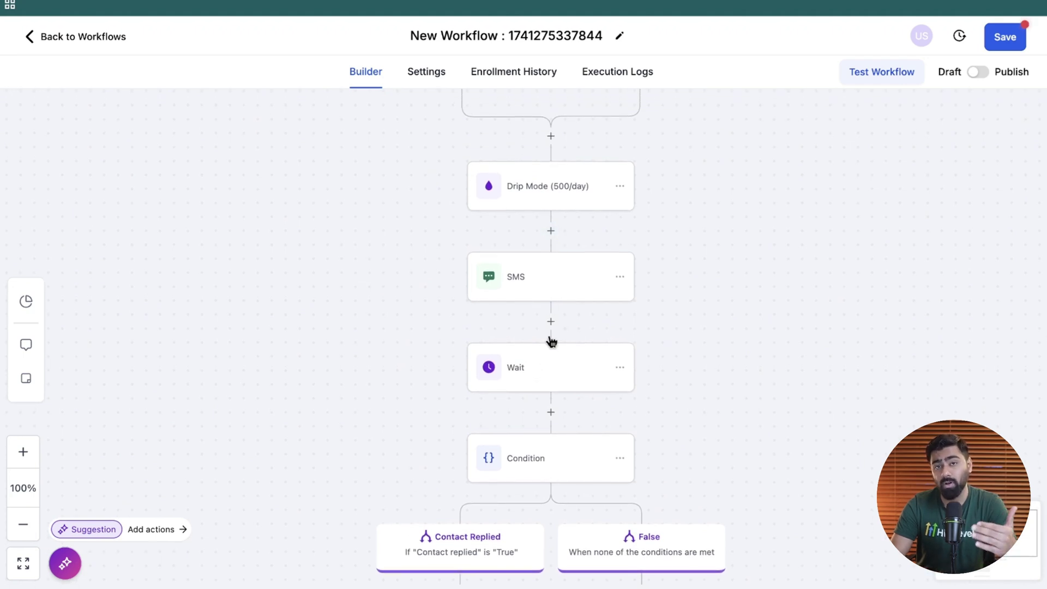
pyautogui.scroll(-3, 552, 342)
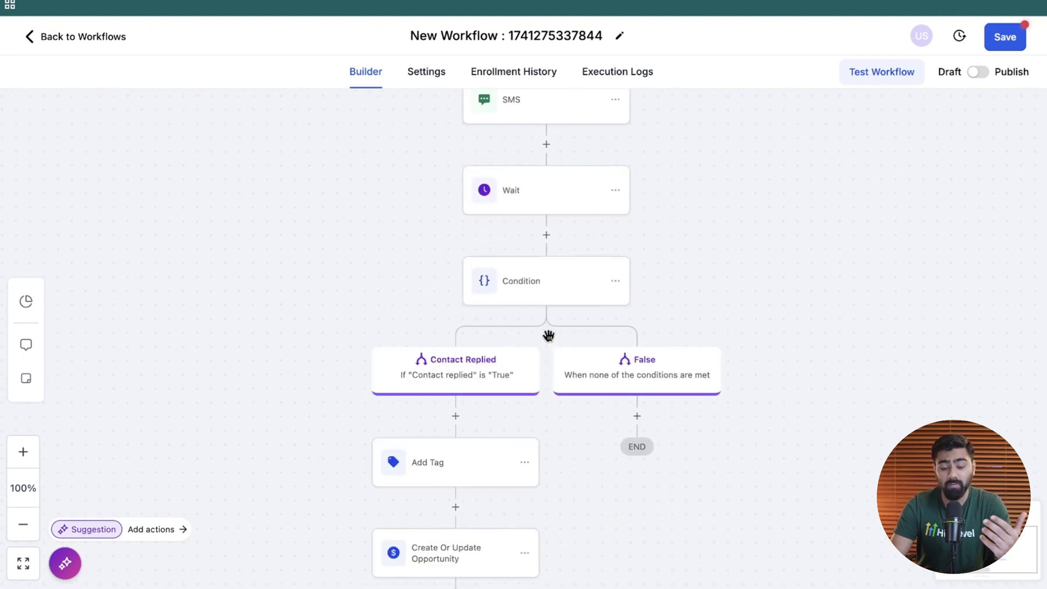
pyautogui.scroll(-3, 549, 336)
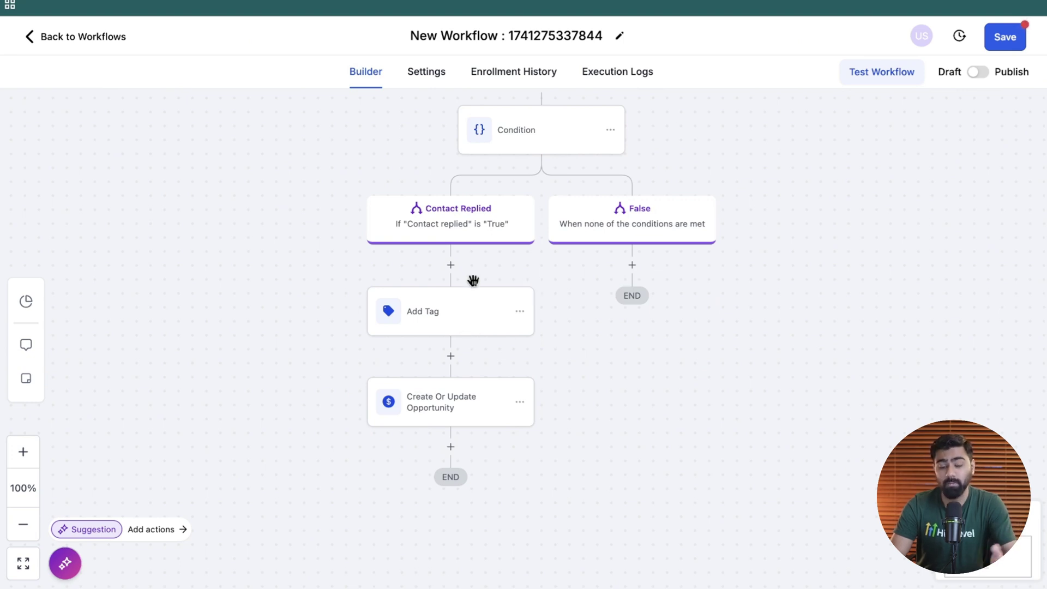
# - Add an AND condition to the Contact Replied branch: Contact Reply Intent type Is Positive/Yes
pyautogui.click(442, 219)
pyautogui.scroll(-3, 546, 307)
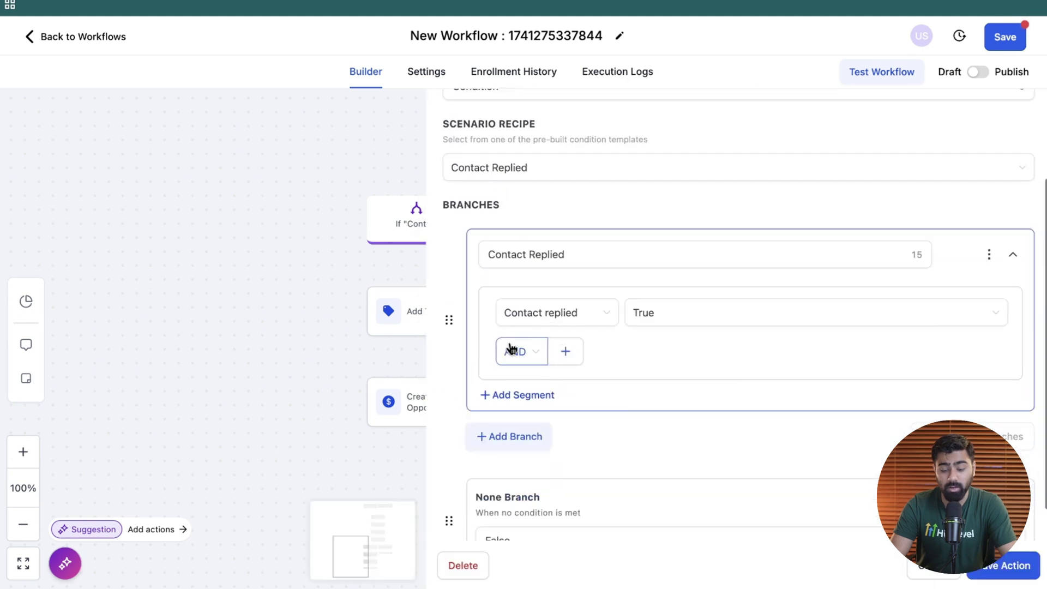
pyautogui.click(564, 353)
pyautogui.click(546, 382)
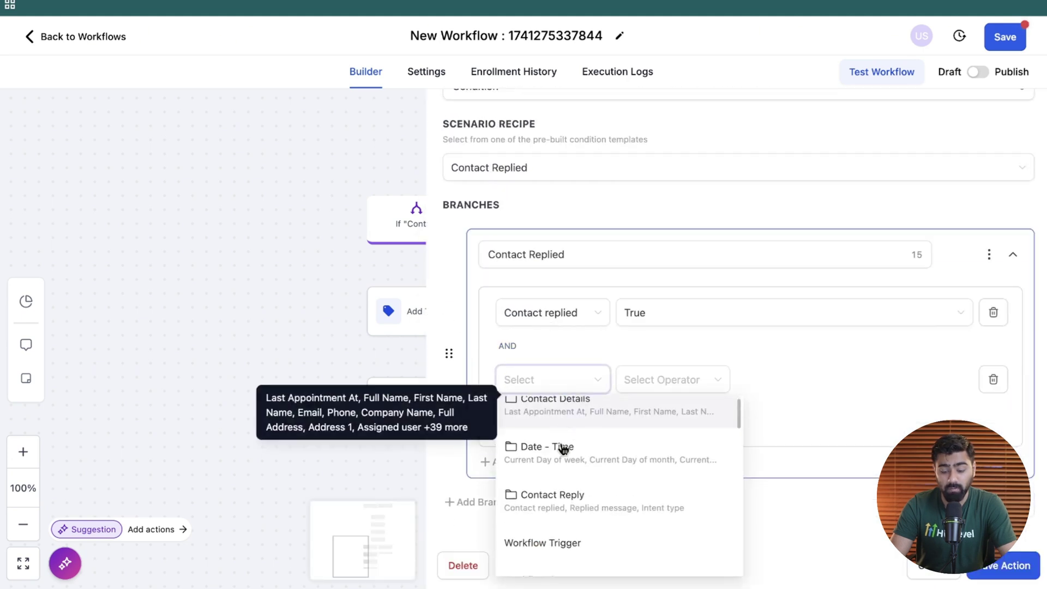
pyautogui.scroll(-2, 563, 448)
pyautogui.click(554, 436)
pyautogui.click(550, 504)
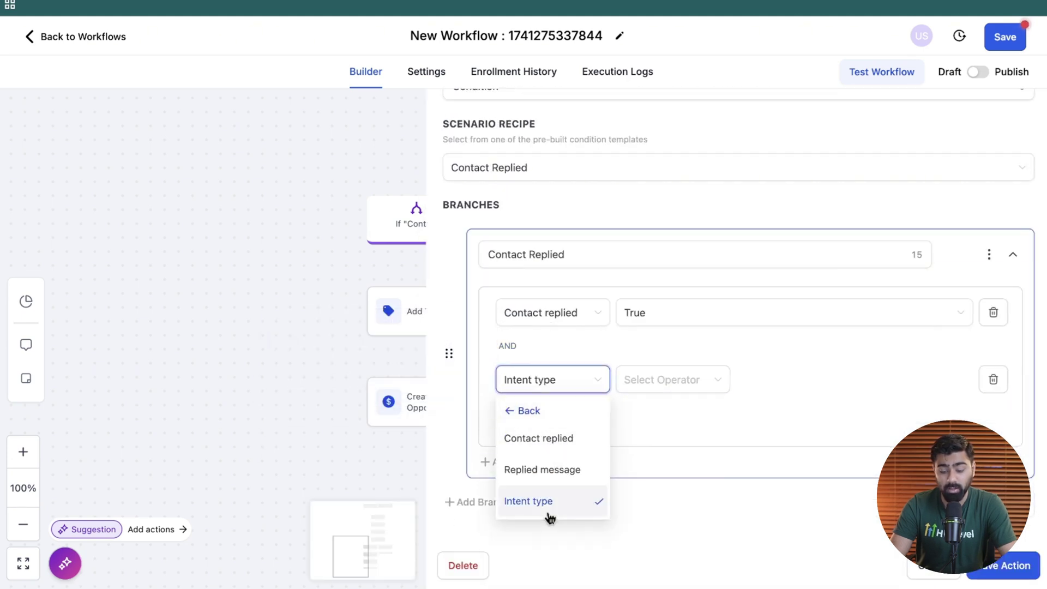
pyautogui.click(648, 382)
pyautogui.click(653, 415)
pyautogui.click(762, 390)
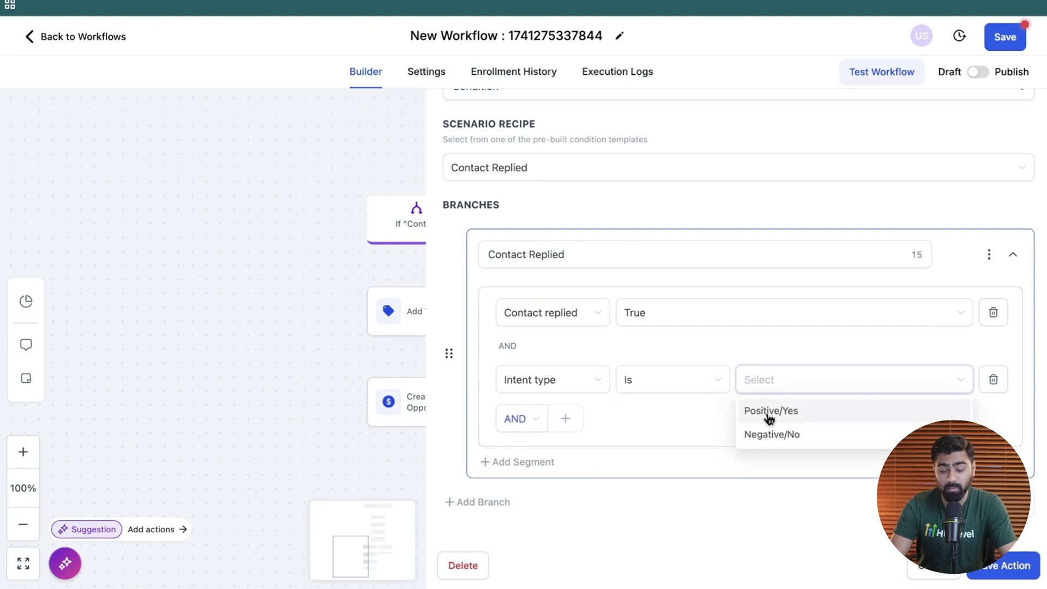
pyautogui.click(769, 414)
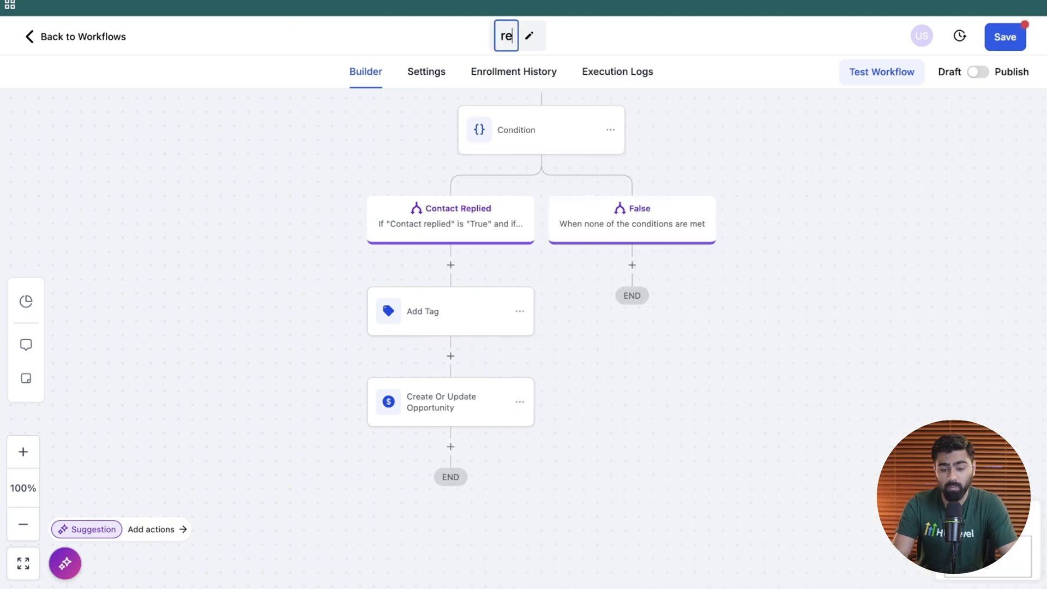
# - Rename the workflow to 'reactivation workflow' and switch it from Draft to Publish
pyautogui.write('activation wor')
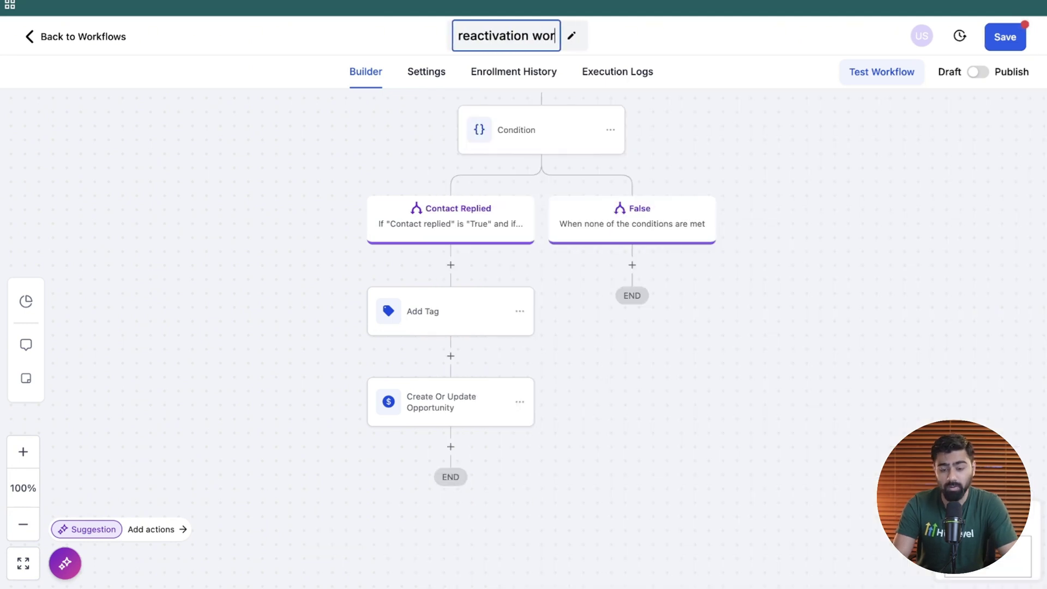
pyautogui.write('kflow')
pyautogui.press('Return')
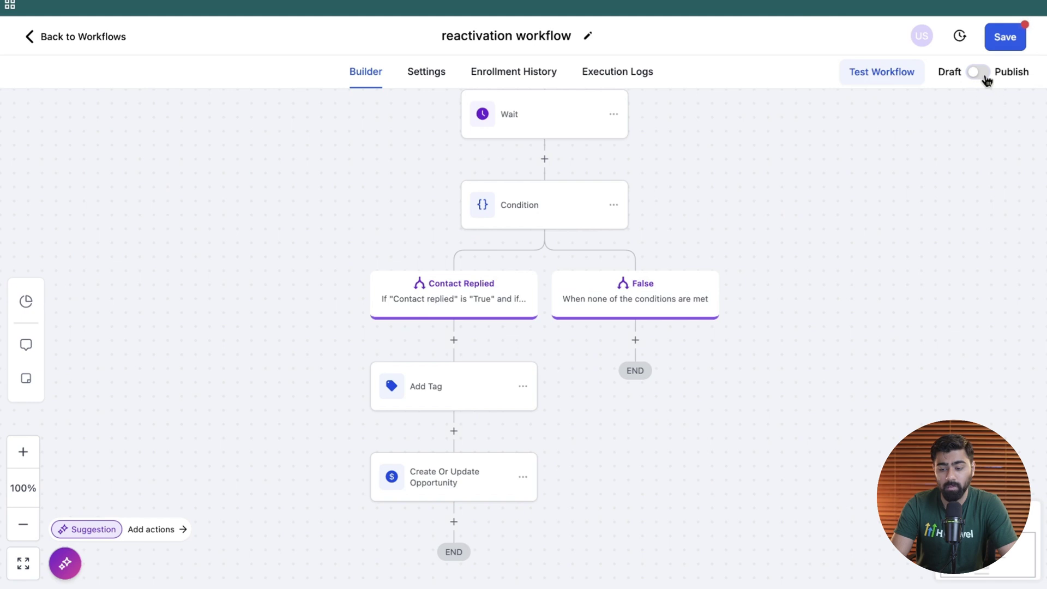
pyautogui.click(985, 77)
pyautogui.click(1002, 45)
pyautogui.scroll(4, 678, 199)
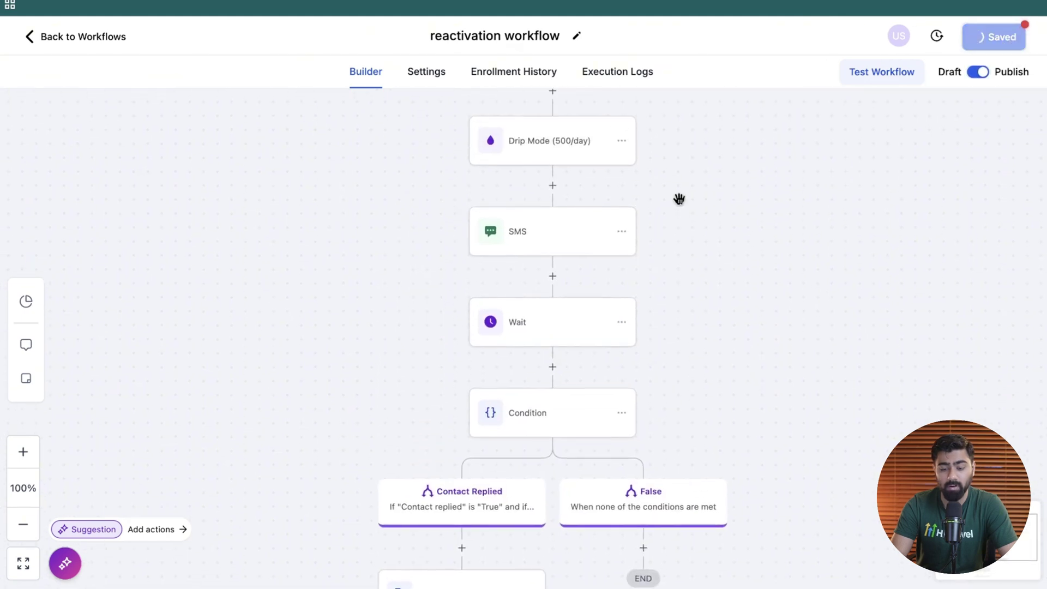
pyautogui.scroll(-2, 758, 339)
pyautogui.scroll(5, 758, 339)
pyautogui.click(484, 210)
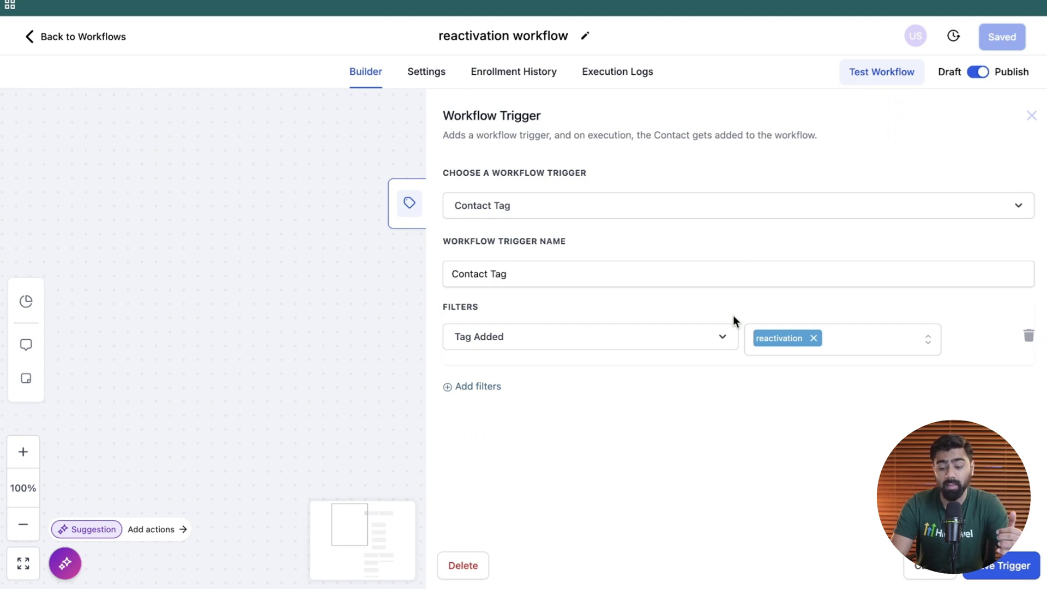
pyautogui.press('Escape')
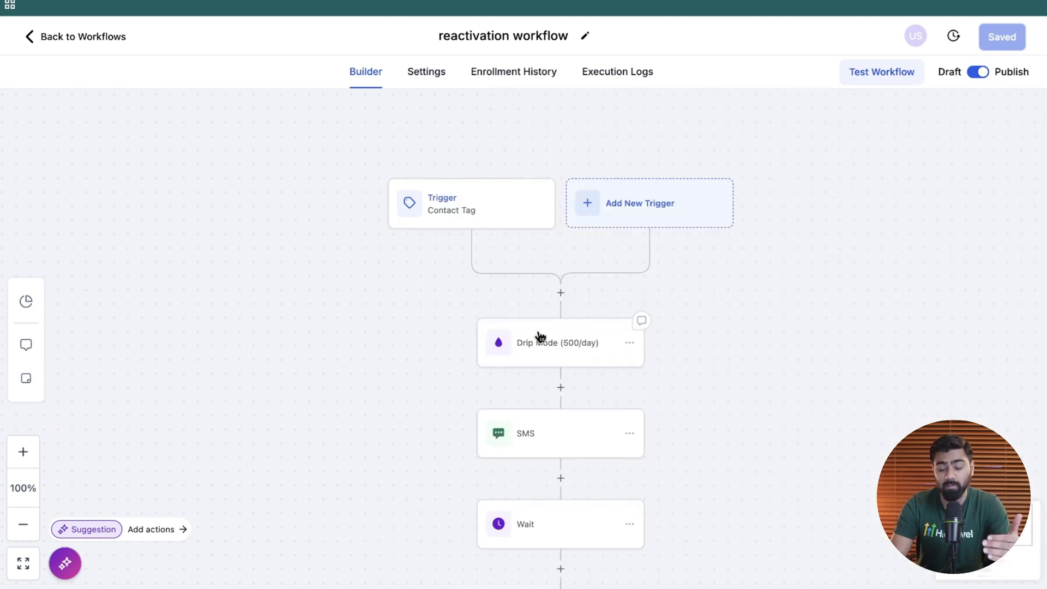